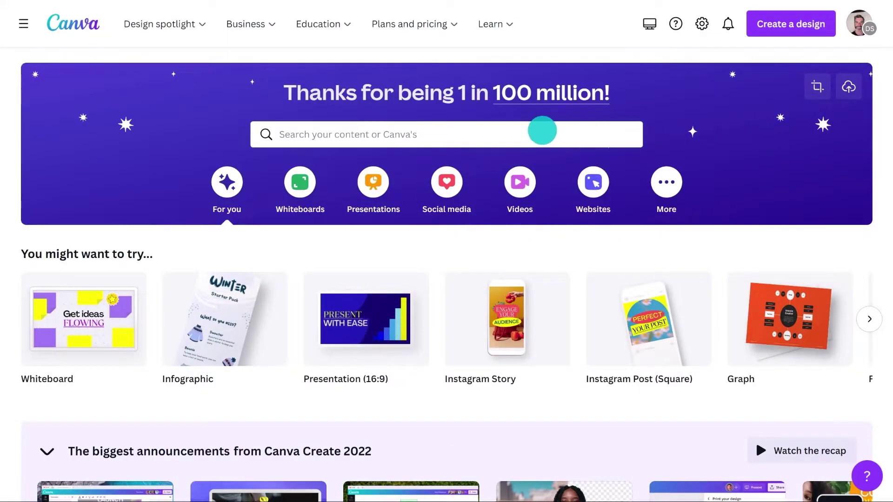
Search the templates for "banner" and browse through the results.
click(542, 133)
text(Banner)
key(Return)
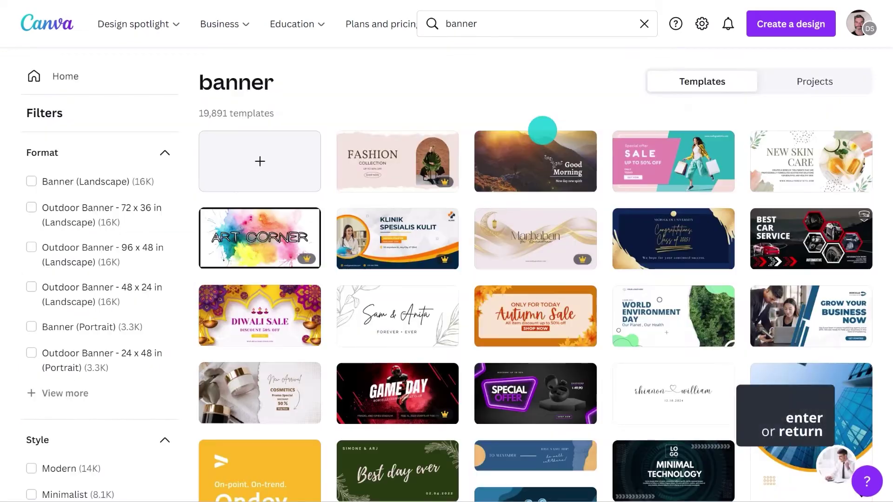
scroll(542, 130, down, 10)
scroll(542, 131, down, 20)
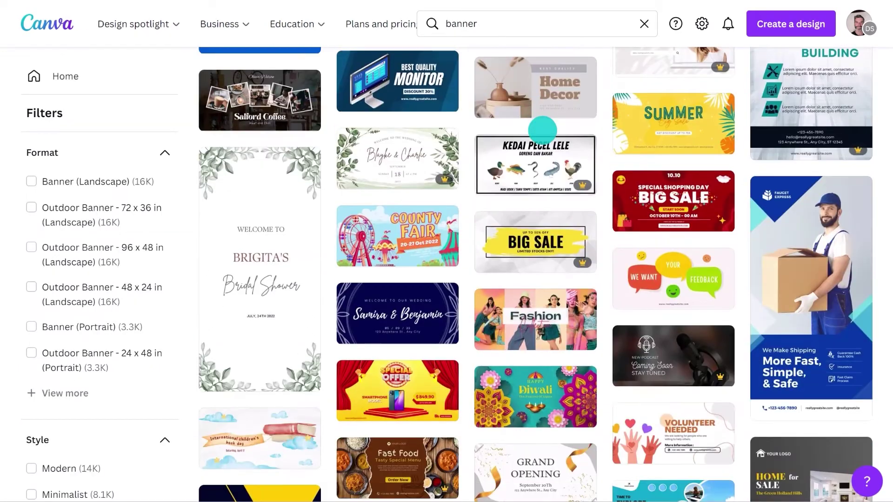
scroll(542, 131, down, 10)
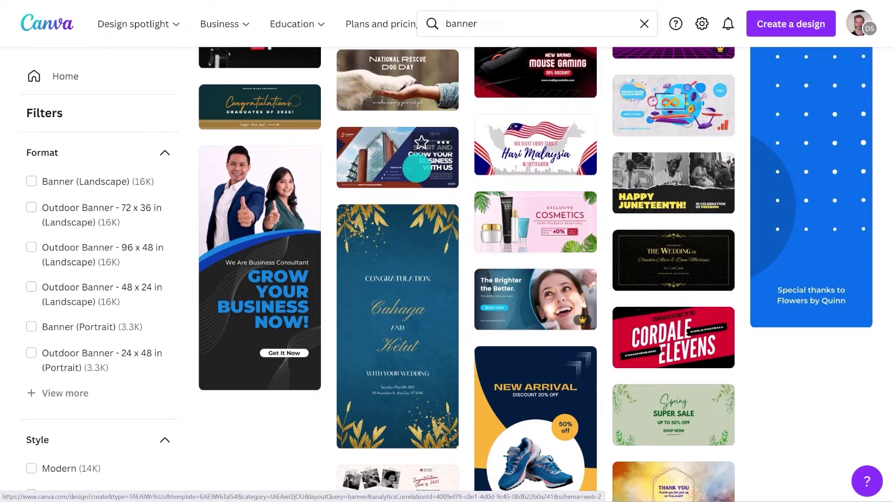
mouse_move(575, 321)
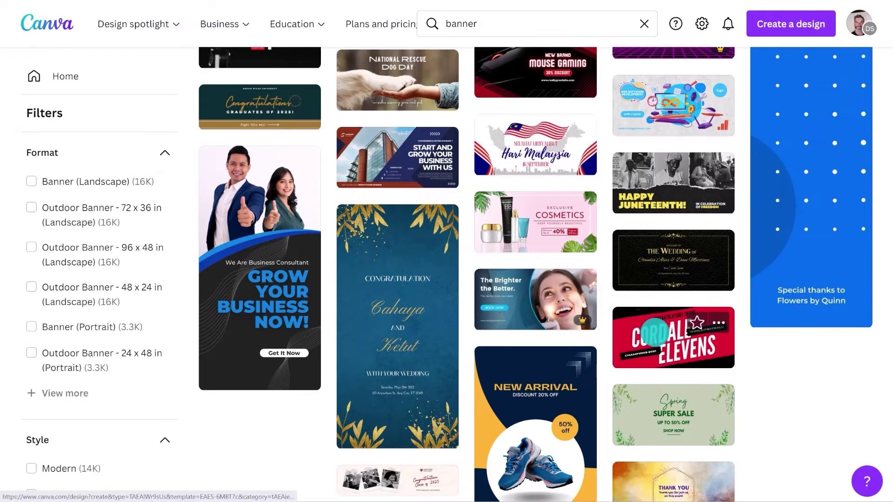
scroll(649, 332, up, 15)
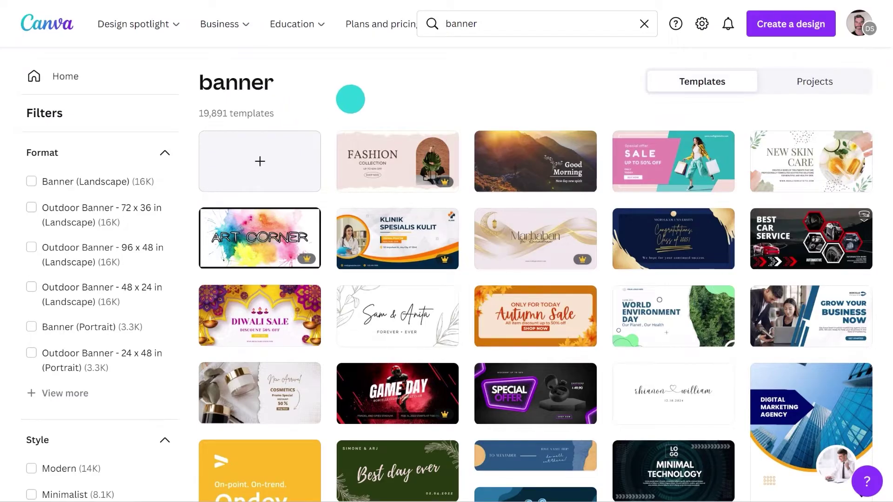
Replace the search term with "facebook banner" and browse the matching cover templates.
click(643, 25)
text(Facebook banner)
key(Return)
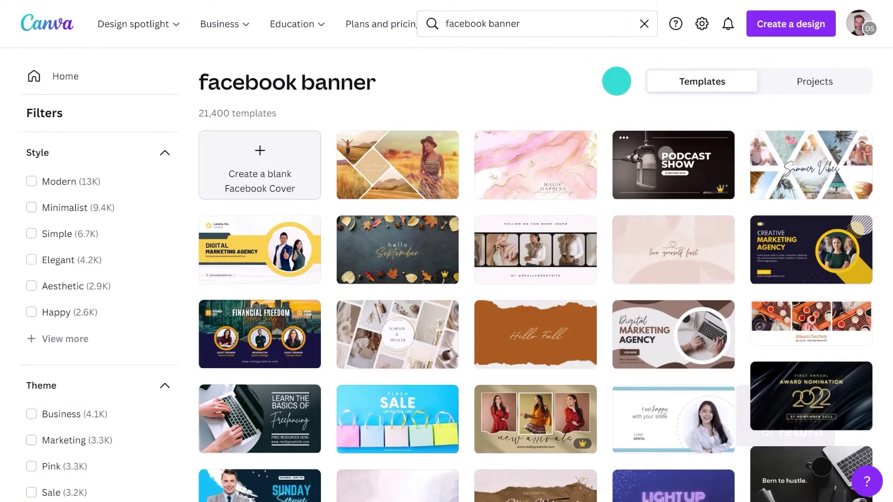
scroll(604, 103, down, 10)
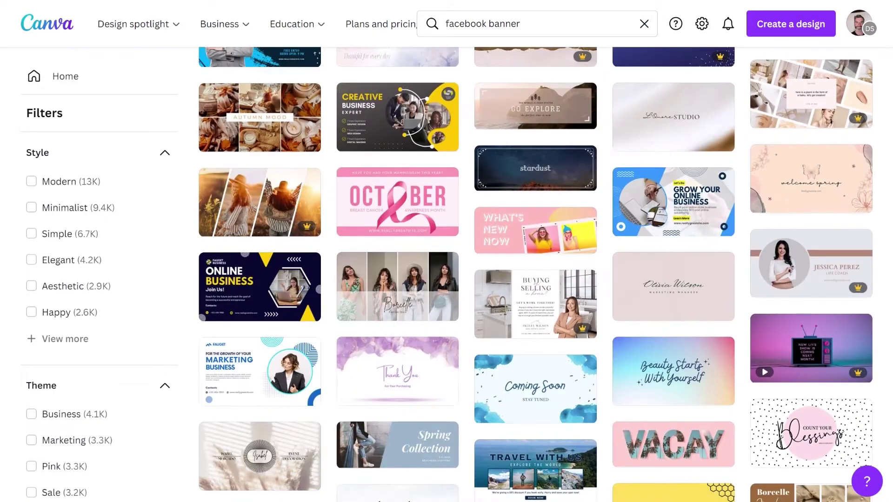
scroll(534, 275, down, 10)
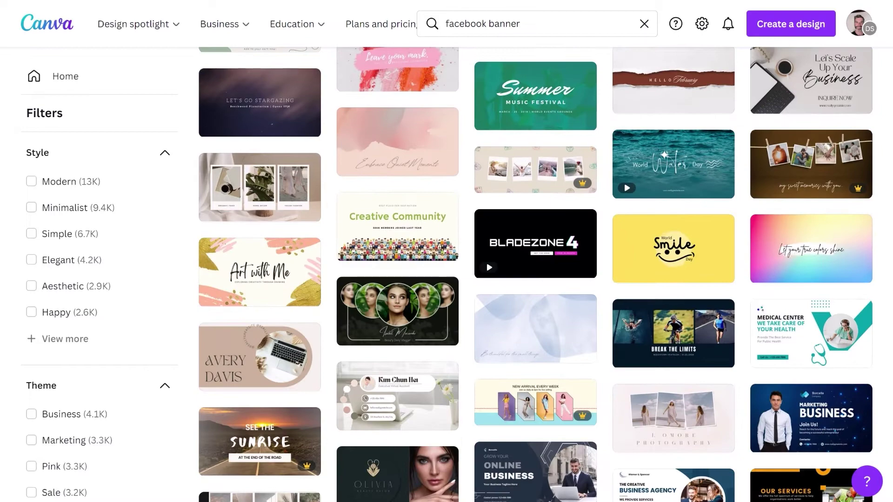
scroll(534, 274, down, 9)
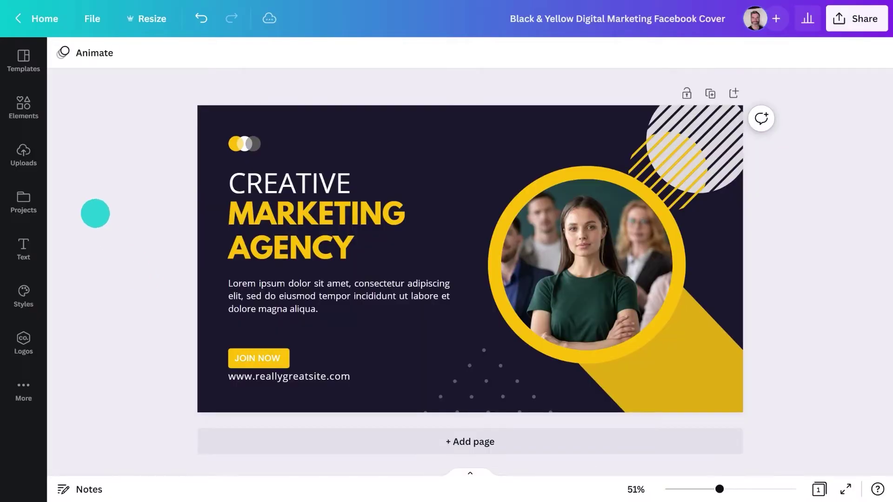
Search the elements for "clock", limit the results to graphics, and add a frameless clock face to the banner.
click(21, 107)
click(131, 60)
text(clock)
key(Return)
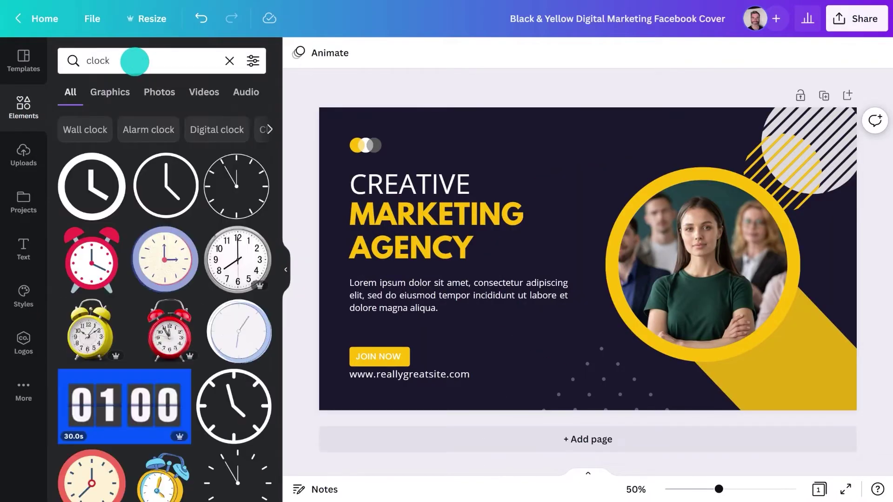
click(112, 92)
scroll(140, 214, down, 4)
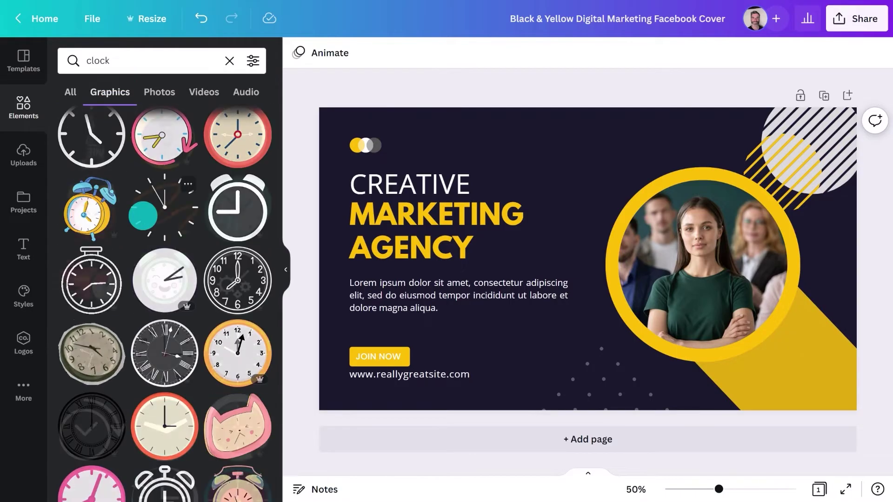
scroll(142, 216, down, 5)
click(233, 375)
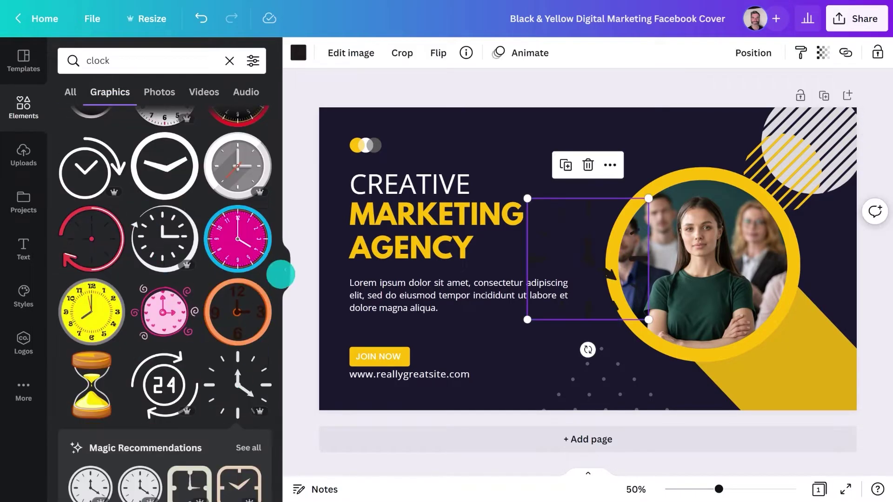
Move the clock to the banner's upper edge, overlapping the photo circle, and send it backward behind the circle.
click(280, 274)
drag(476, 257, 518, 162)
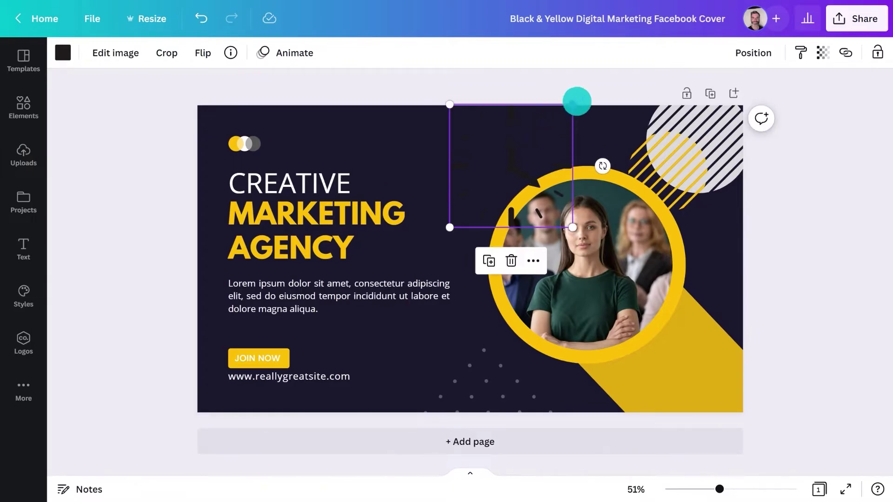
click(749, 53)
click(702, 92)
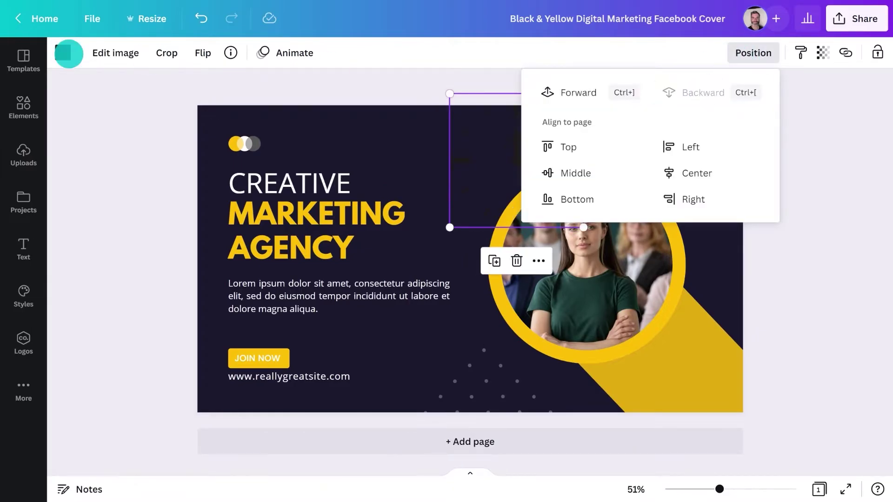
Recolour the black clock graphic white.
click(68, 53)
click(294, 189)
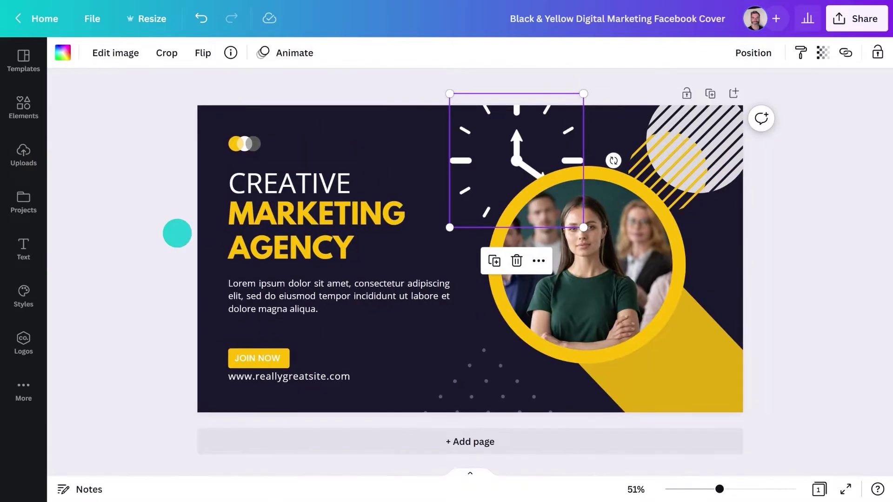
click(136, 242)
Upload the image file photo.png to the design's uploads.
click(13, 154)
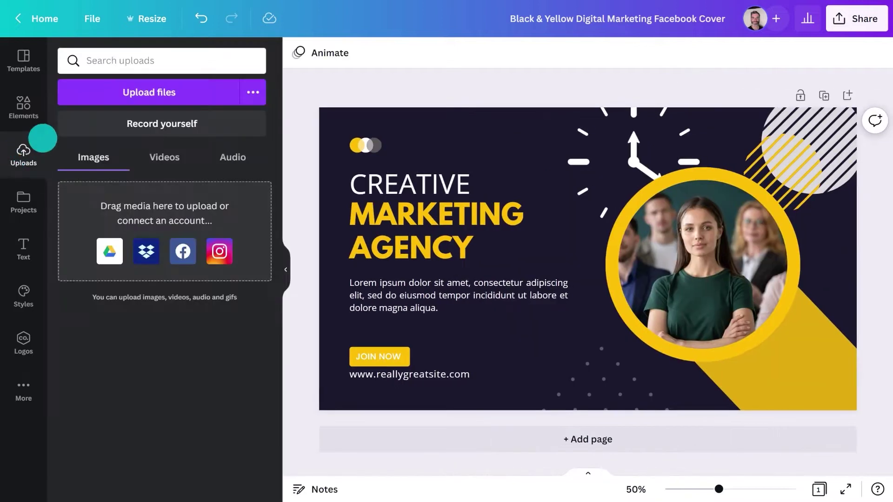
click(130, 90)
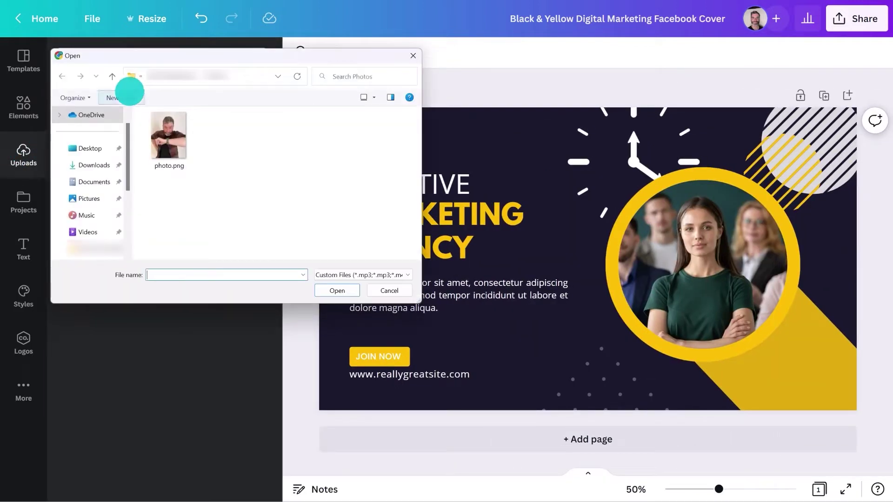
double_click(166, 137)
Remove the stock portrait from the circular frame and fill the frame with the uploaded photo.
click(651, 250)
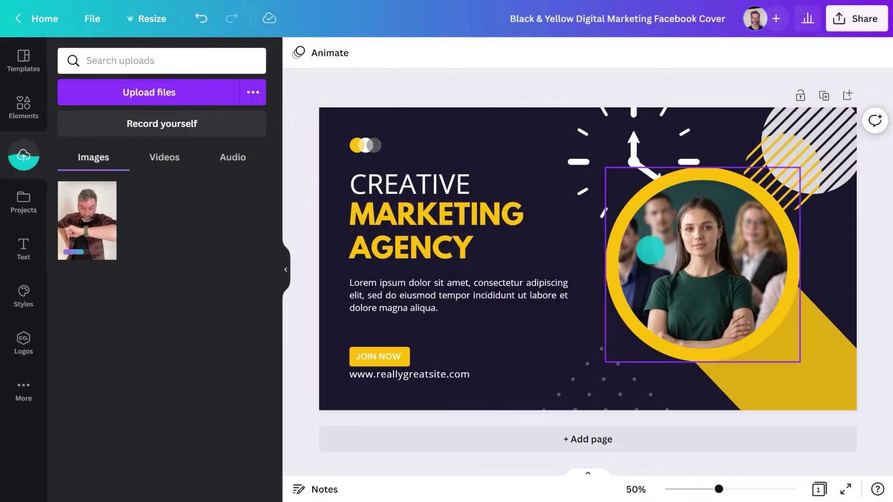
key(Delete)
drag(88, 218, 626, 236)
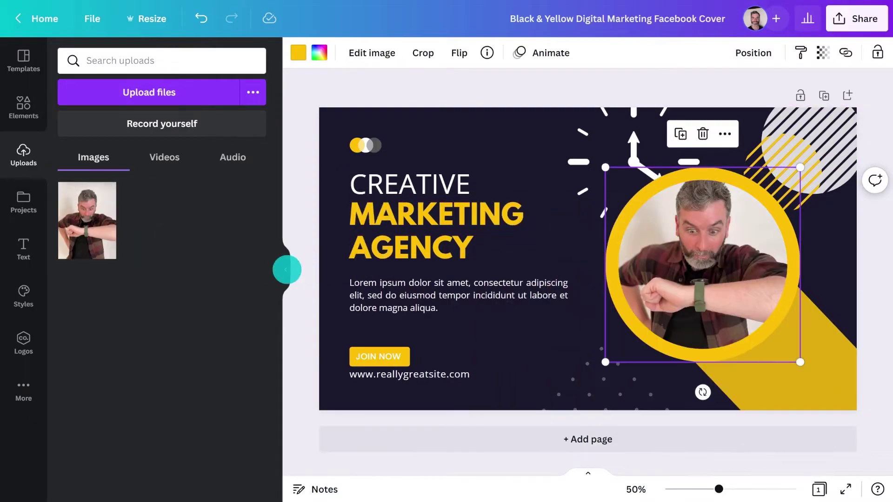
click(285, 270)
click(168, 263)
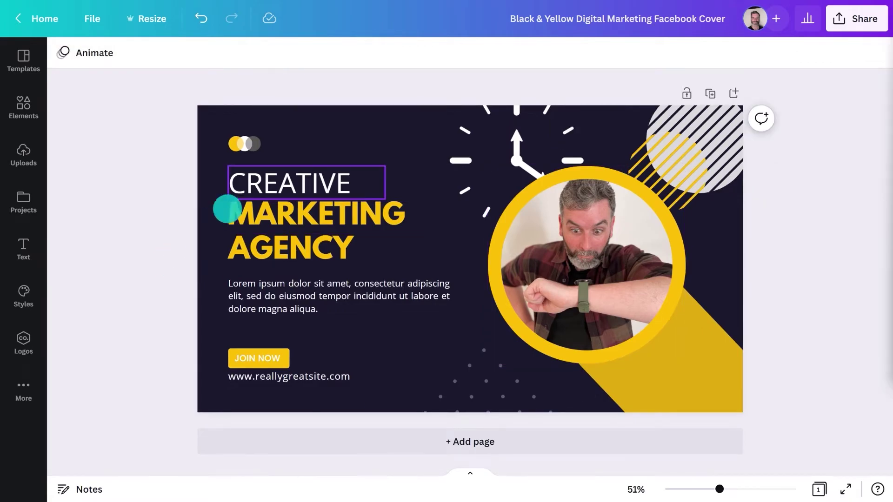
Rewrite the three headline lines as "CREATE", "MORE TIME" and "W/ COACH" followed by the coach's first name.
double_click(245, 192)
text(E)
double_click(249, 216)
text(MORE TIME)
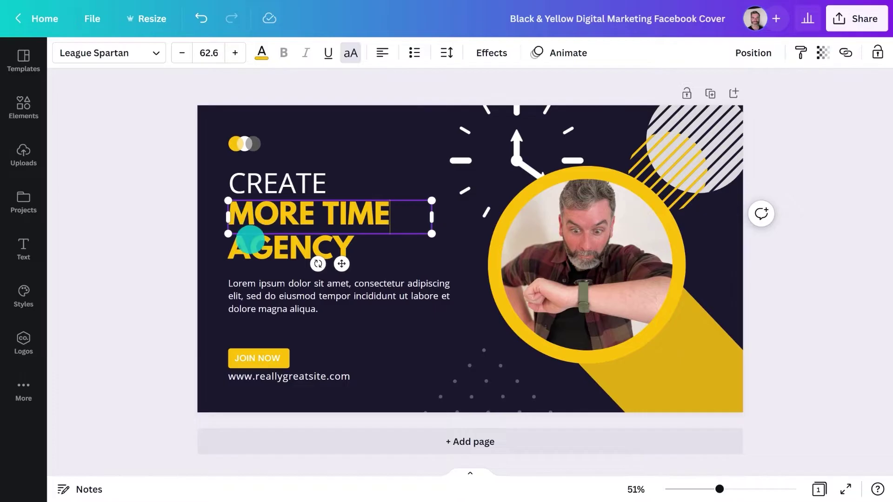
double_click(250, 244)
text(W/ COACH J)
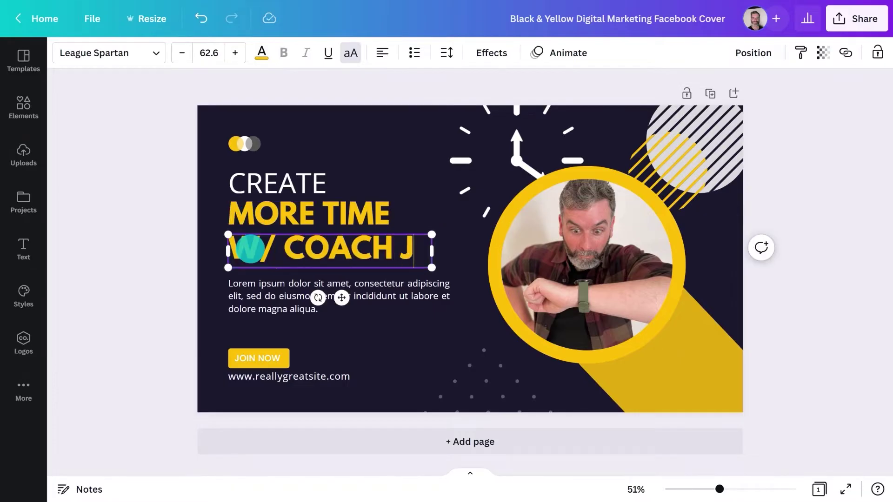
text(OHN)
Reduce the coach line's font size to 30.6 and colour its text white.
drag(177, 53, 178, 52)
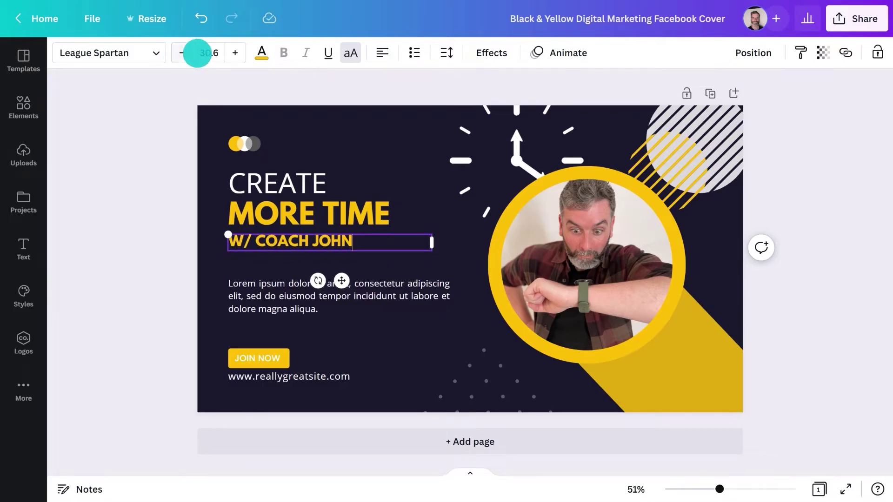
click(262, 52)
click(113, 157)
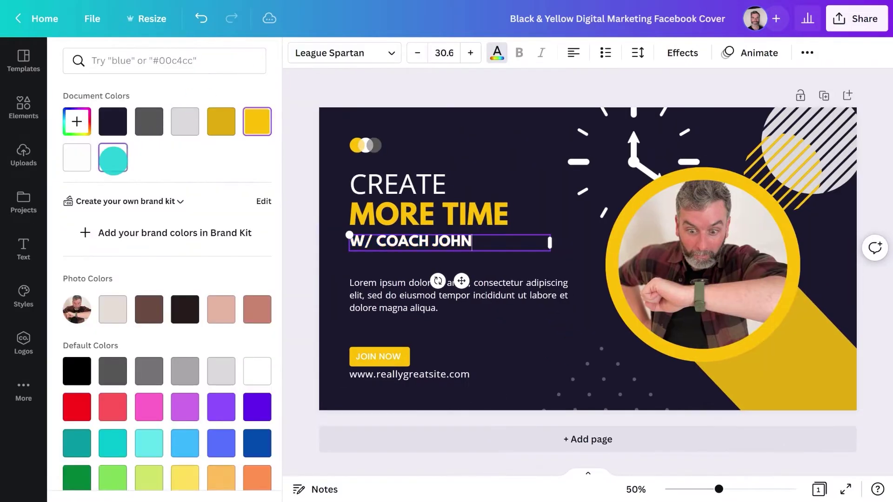
Give the "MORE TIME" headline a new custom coral pink text colour.
click(393, 219)
click(75, 121)
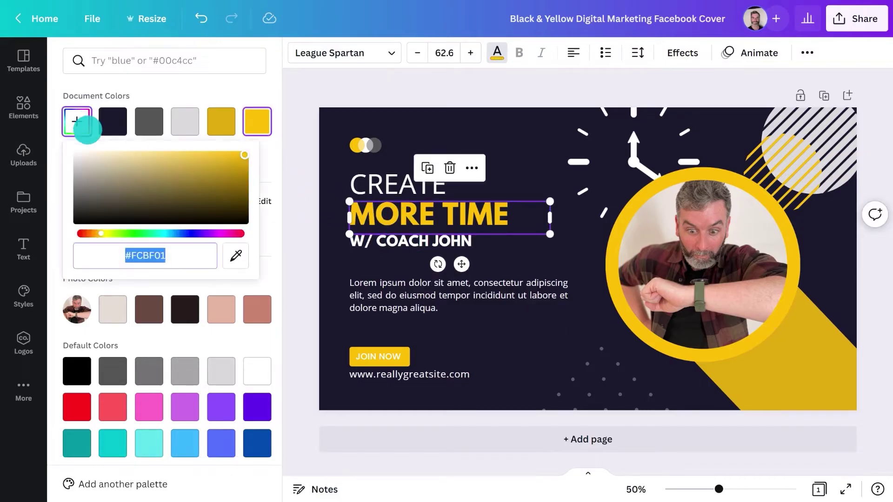
click(89, 229)
click(161, 156)
click(325, 165)
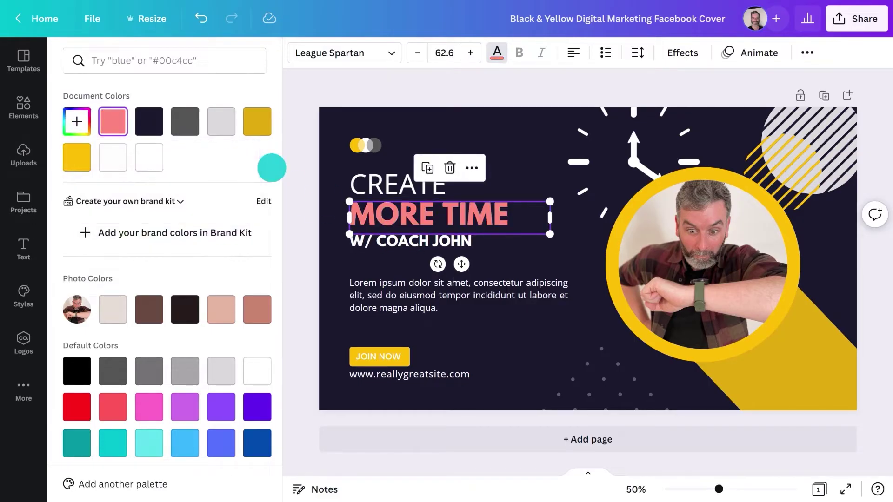
Recolour the yellow part of the three-circle logo coral pink and apply the change to all matching yellow in the design.
click(353, 144)
click(102, 52)
click(112, 156)
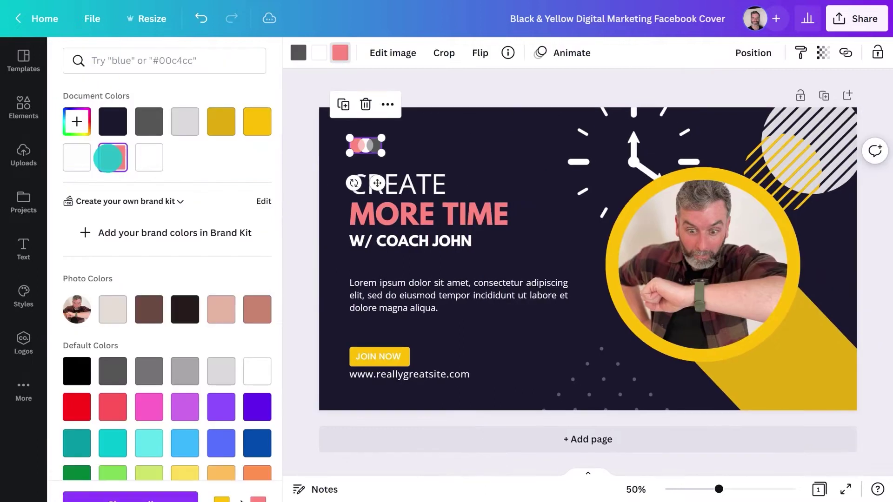
click(125, 476)
Recolour the dark yellow diagonal band and the ring around the photo white.
click(735, 366)
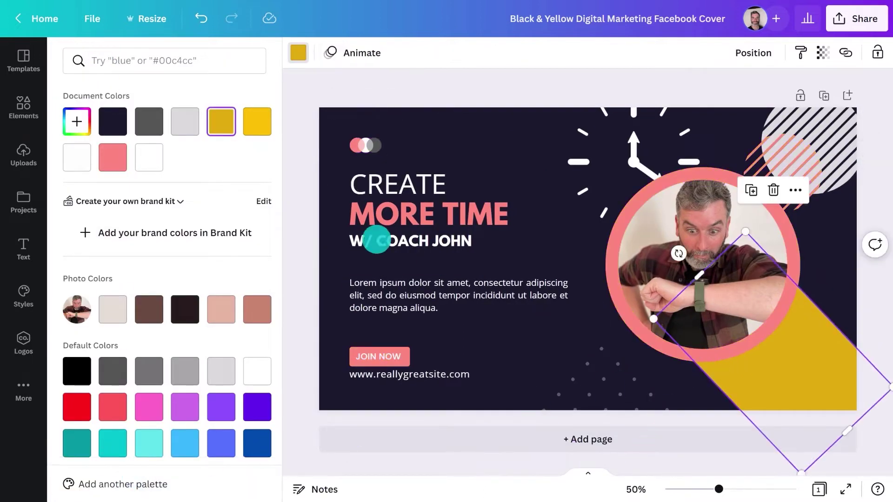
click(149, 157)
click(295, 57)
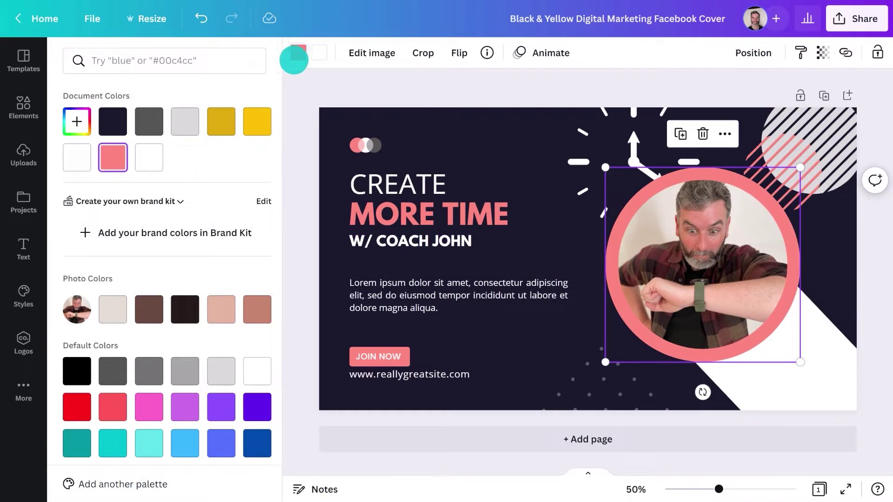
click(148, 153)
Recolour the clock graphic with the coral pink document colour.
click(584, 151)
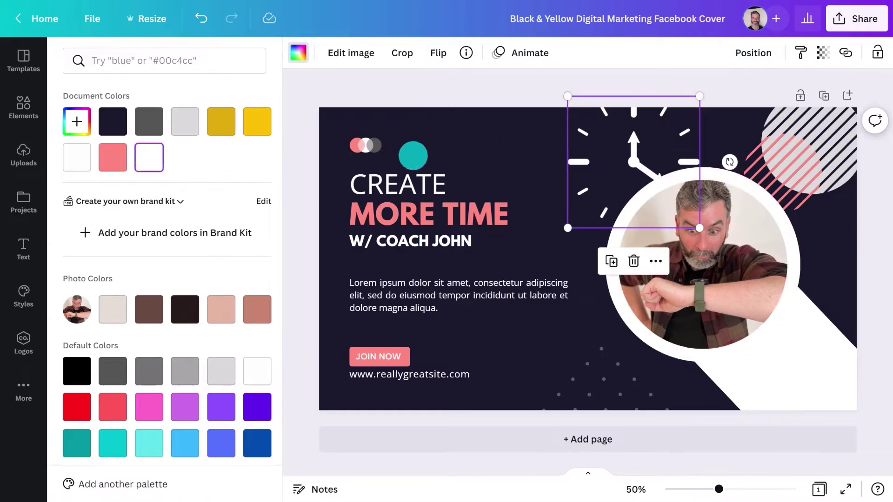
click(112, 158)
click(295, 220)
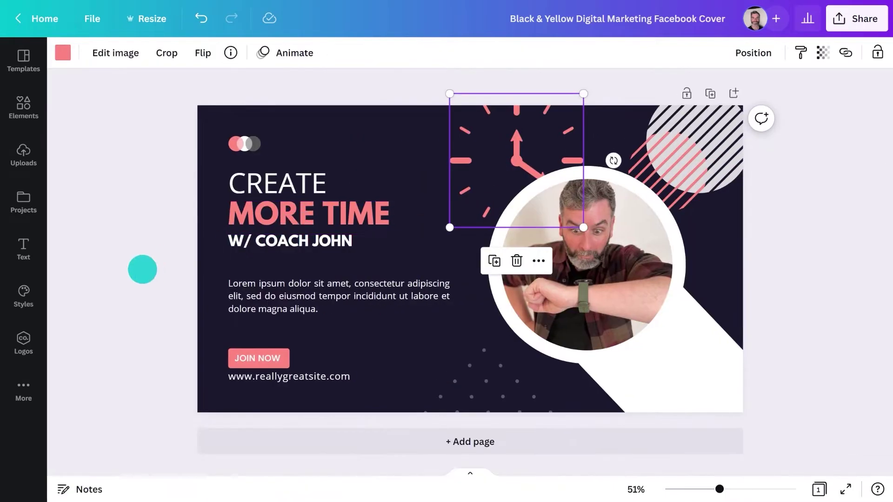
click(143, 268)
Replace the placeholder paragraph with "Learn ancient efficiency techniques passed down from the Mesopotamia civilization in this online course. Spaces are limited so reserve yours now.".
double_click(231, 287)
text(Lea)
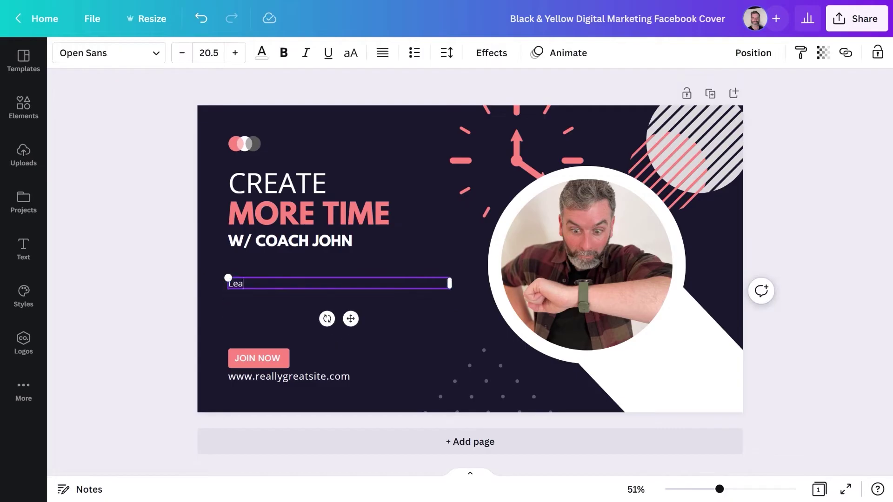
text(rn ancient efficiency techniques passed down from the Mesopotamia civilization in this online course. Spaces are limited so reserve yours now.)
Change the button label to "RESERVE YOUR SEAT NOW" on a widened button and replace the placeholder web address with the coach's site.
double_click(248, 358)
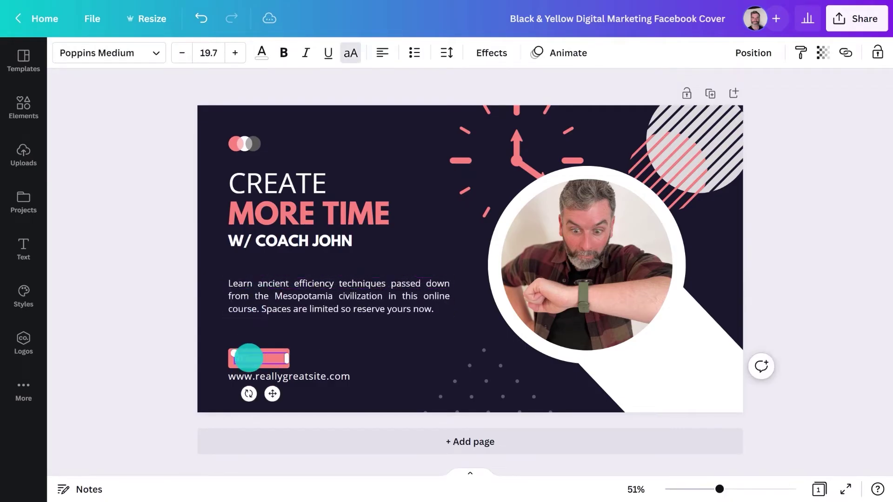
drag(287, 371, 350, 365)
key(Escape)
click(292, 356)
drag(292, 356, 351, 358)
double_click(305, 376)
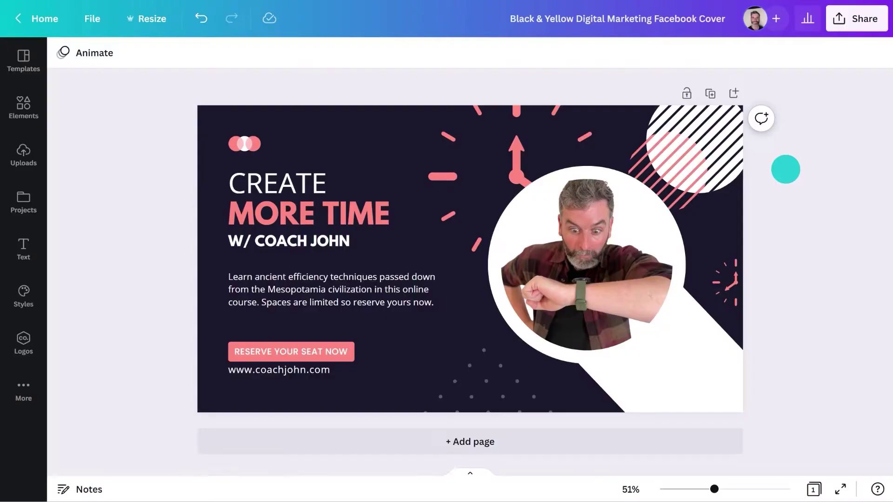
Download the finished Facebook cover design.
click(853, 17)
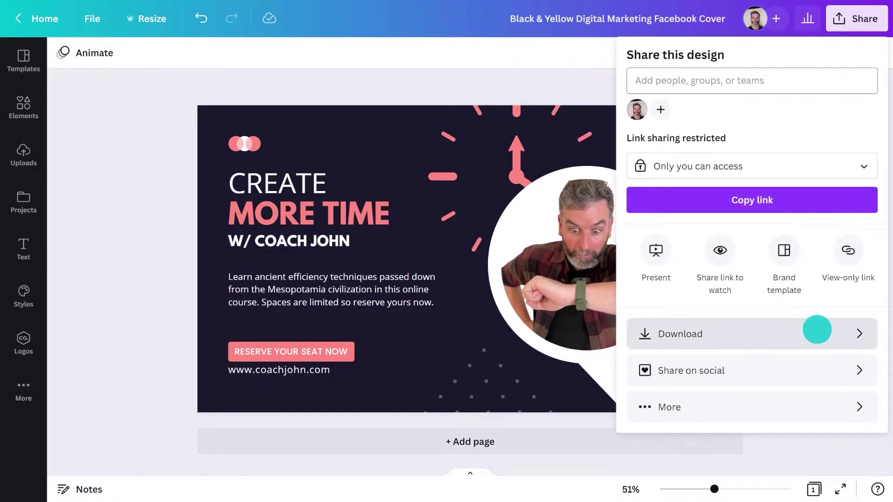
click(816, 330)
click(799, 284)
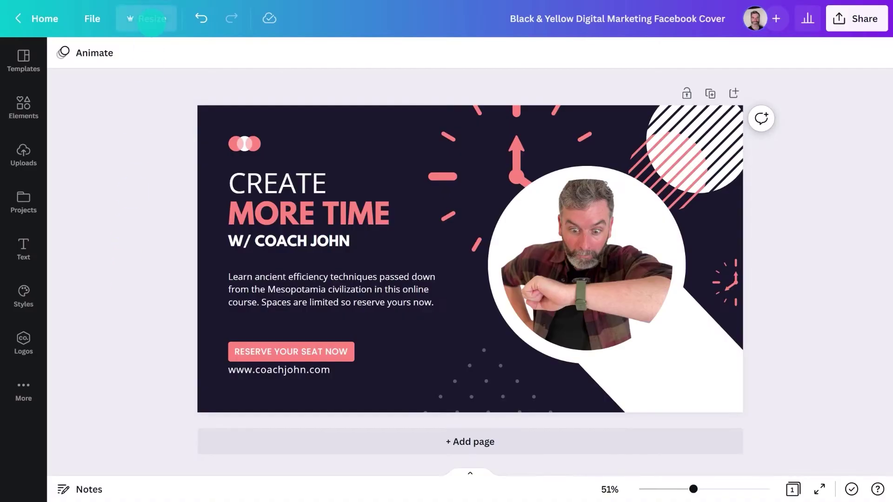
Create a resized copy of the design as a LinkedIn Career Page Background, 1128 × 191 px.
click(151, 20)
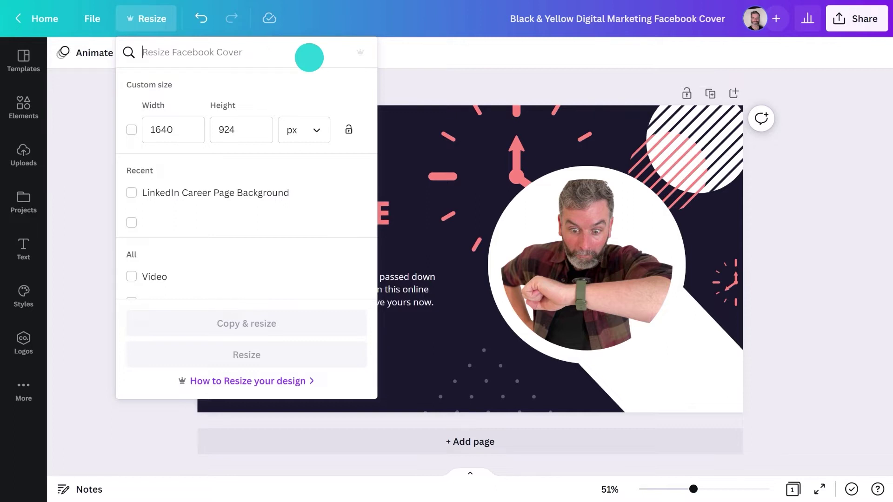
text(LinkedIn)
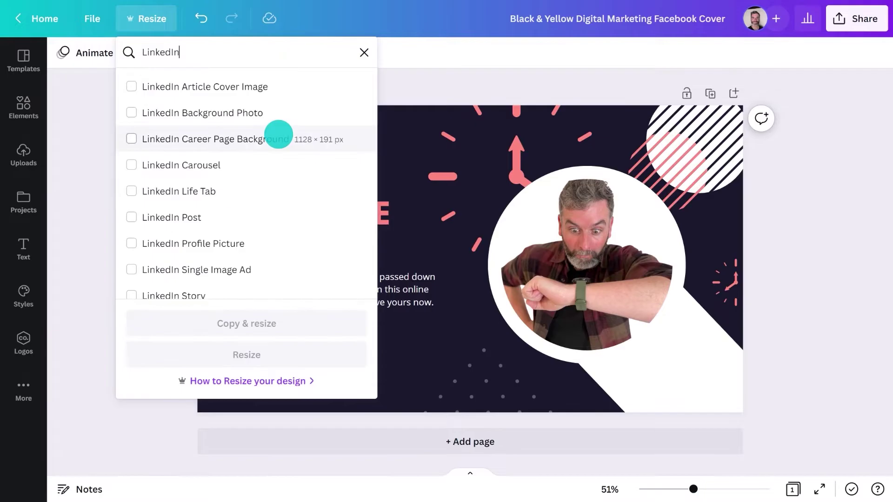
click(278, 134)
click(267, 327)
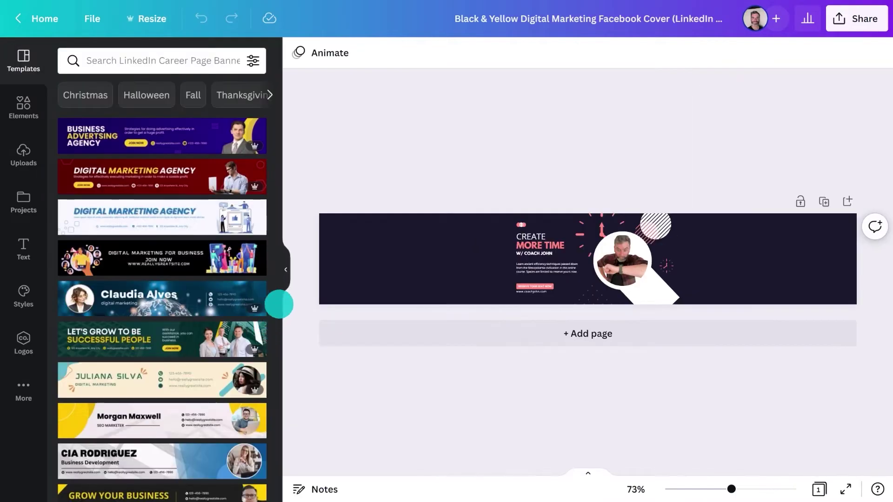
click(287, 266)
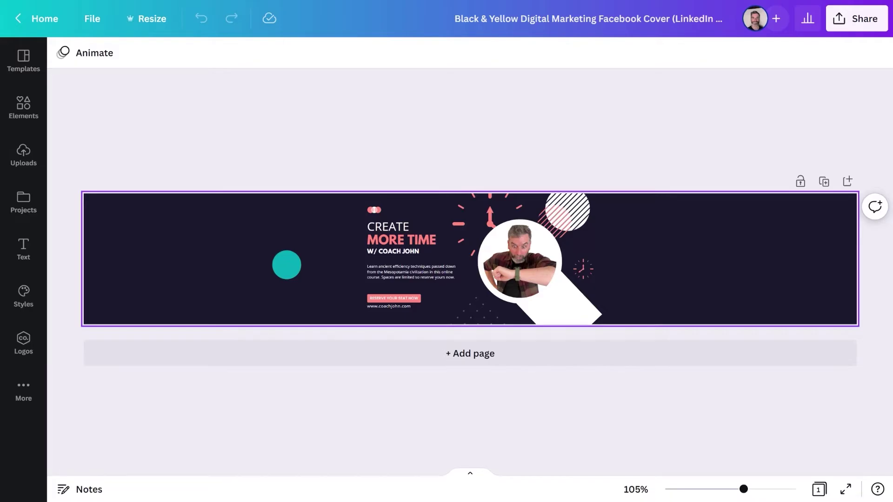
Move the large clock to the upper edge of the banner's right half and place the striped circles, enlarged, near the left end.
drag(479, 223, 653, 206)
drag(581, 209, 207, 203)
drag(181, 229, 140, 271)
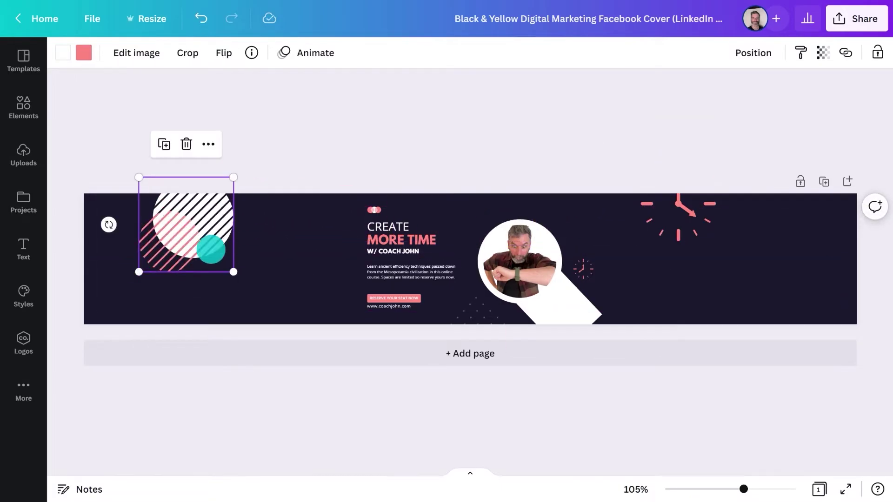
Delete the logo, the description paragraph and the small clock from the banner.
click(365, 241)
shift+click(409, 272)
key(Delete)
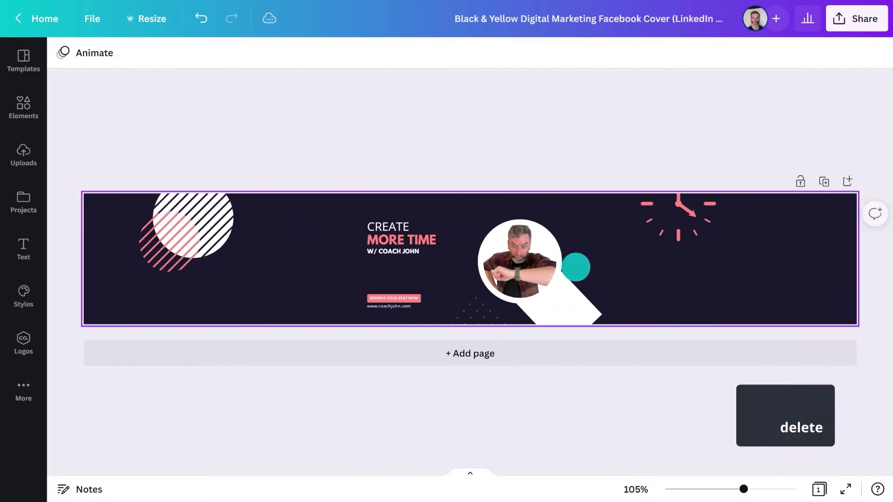
Enlarge the ringed photo with its white band, moving them left of centre with the band running down to the lower left.
click(581, 309)
drag(568, 342, 637, 269)
shift+click(534, 240)
drag(535, 239, 405, 203)
click(558, 279)
click(344, 267)
click(279, 307)
drag(267, 323, 255, 343)
Move the three title lines to the right of the photo and enlarge them together.
click(404, 227)
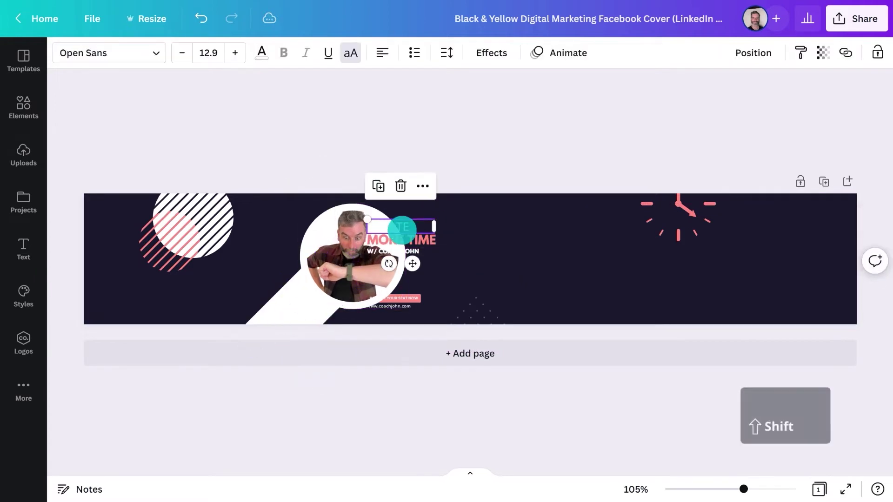
shift+click(414, 245)
drag(414, 245, 489, 250)
drag(525, 256, 616, 296)
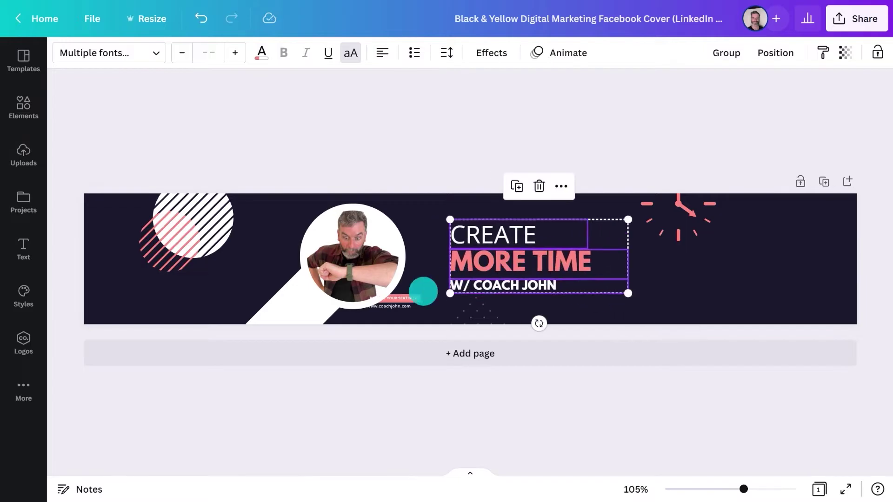
Move the reservation button and web address to the banner's right end and enlarge them.
click(416, 298)
shift+click(408, 304)
drag(409, 302, 771, 281)
click(754, 265)
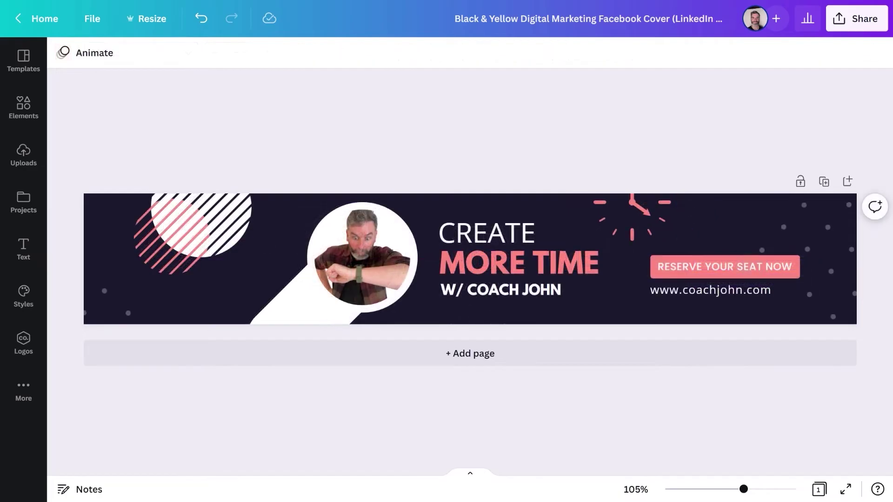
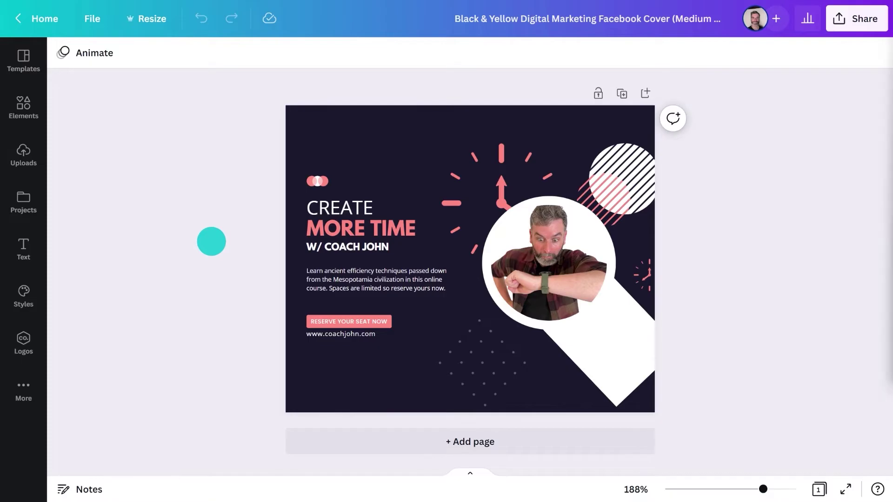
Move the dot pattern up beside the photo and stretch the coral button shape into a full-width band along the ad's bottom.
drag(498, 386, 483, 309)
drag(378, 322, 699, 347)
drag(285, 380, 254, 380)
Enlarge the "RESERVE YOUR SEAT NOW" label and the web address and place them on the coral band.
click(326, 322)
shift+click(377, 334)
drag(403, 339, 356, 386)
click(237, 353)
click(361, 371)
shift+click(358, 389)
click(249, 315)
Delete the description paragraph, then enlarge the three title lines and move them down to just above the coral band.
click(335, 275)
key(Delete)
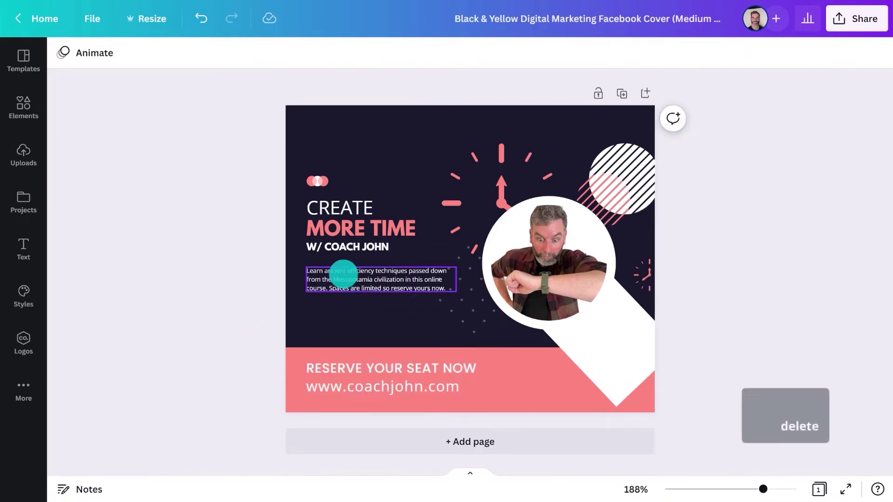
click(335, 246)
shift+click(409, 229)
drag(444, 253, 523, 304)
drag(373, 251, 377, 288)
Enlarge the three-circle logo and set it just above the title, and move the large clock to the ad's top edge.
click(317, 181)
drag(329, 186, 323, 211)
drag(495, 201, 457, 155)
drag(371, 160, 353, 162)
click(253, 231)
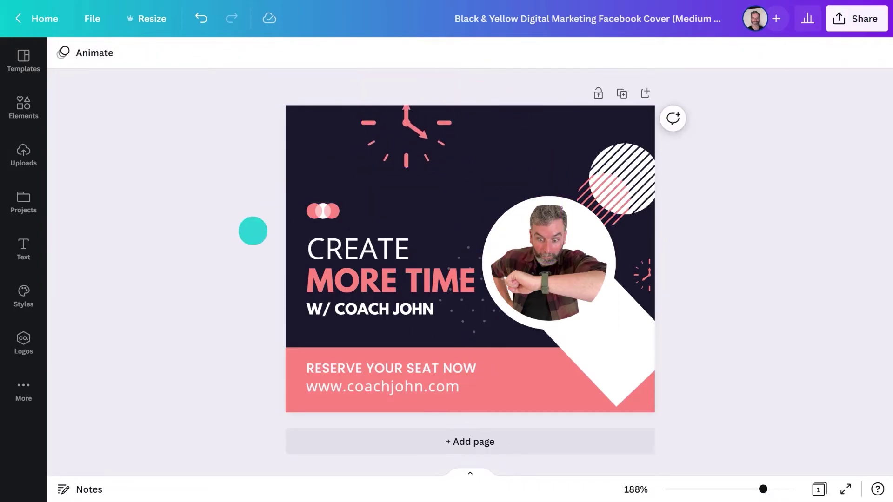
Delete the small clock and move the striped circles from the right edge to the left of the photo.
click(641, 272)
key(Delete)
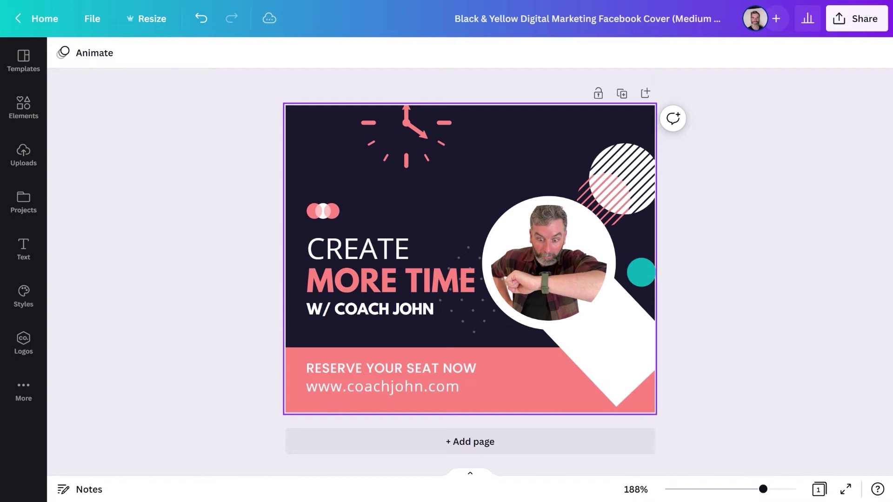
drag(649, 185, 479, 199)
Enlarge the photo with its white ring and reposition it with the band at the ad's upper right.
click(492, 235)
shift+click(614, 348)
drag(683, 198, 752, 135)
drag(629, 293, 656, 321)
click(570, 293)
drag(570, 293, 568, 289)
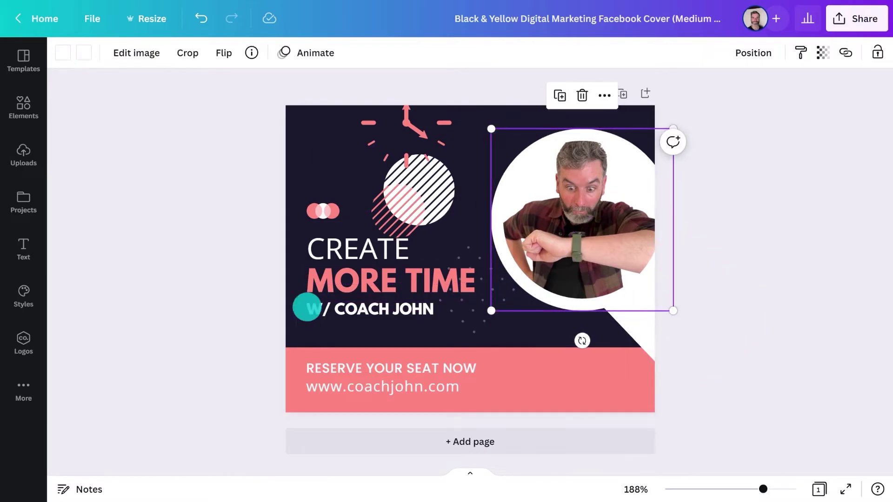
click(202, 314)
Rotate and shrink the striped circles over the coral band's upper edge, and send the dot pattern behind the photo at the upper right.
drag(395, 218, 537, 329)
drag(455, 339, 626, 333)
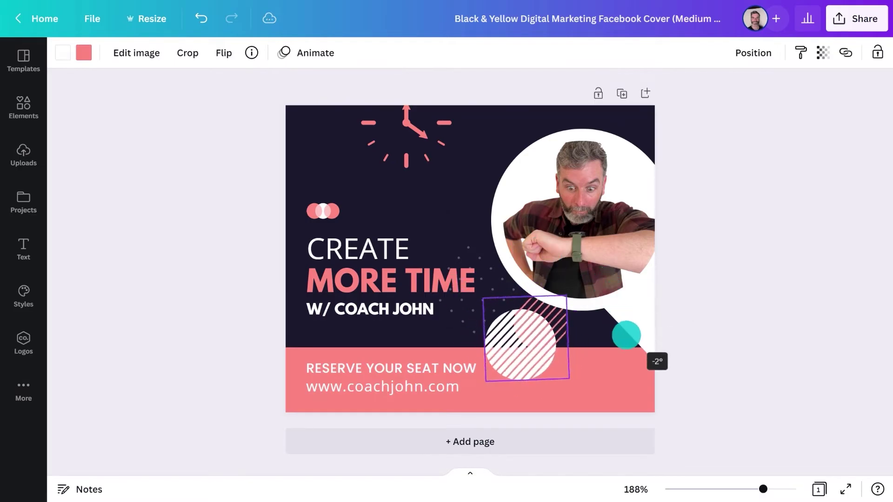
drag(534, 343, 602, 167)
click(753, 53)
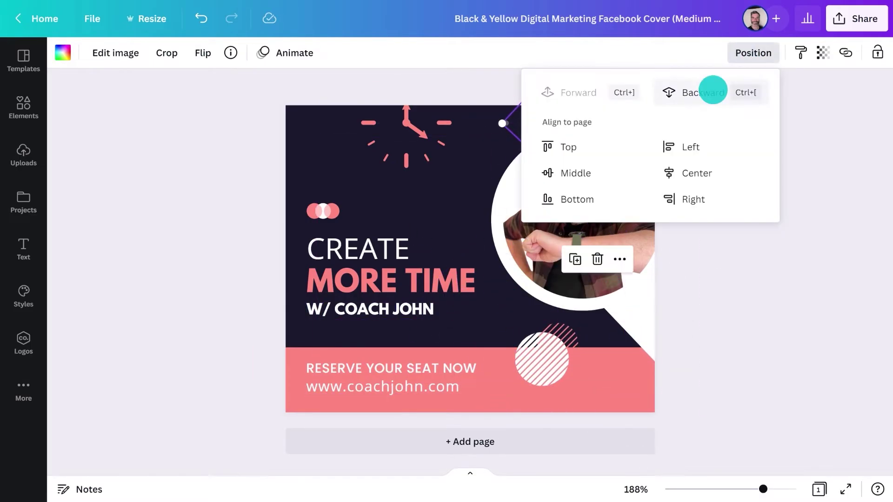
click(711, 89)
click(134, 244)
Set the web address font size to 7 and make the "RESERVE YOUR SEAT NOW" label bold.
click(504, 388)
click(504, 388)
click(182, 52)
click(182, 53)
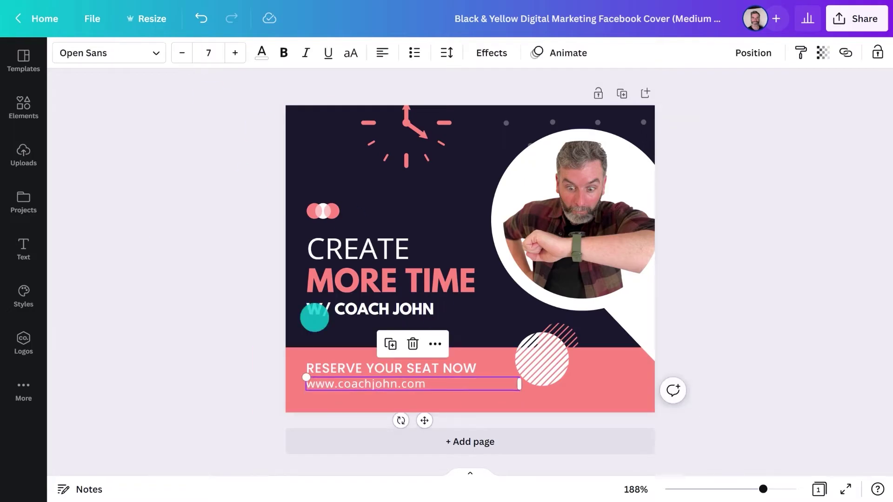
click(344, 368)
click(284, 52)
shift+click(343, 372)
click(207, 350)
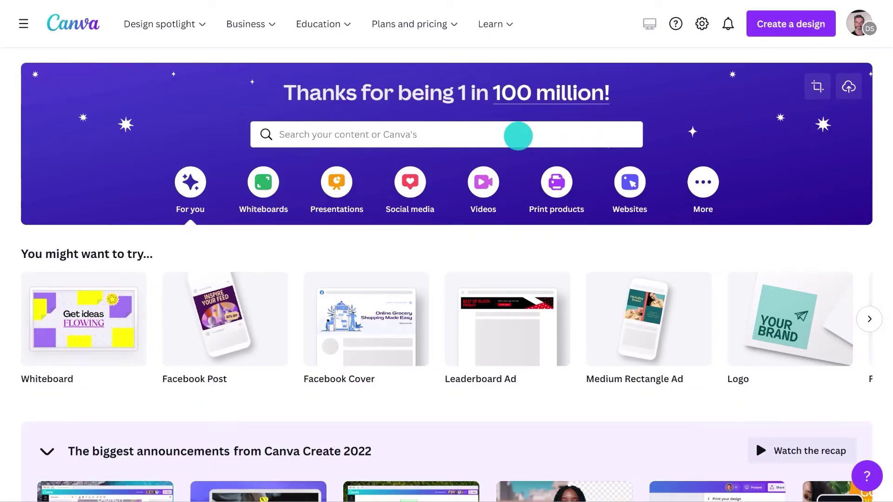
Search for the Leaderboard Ad format, browse its templates and create a blank design in that size.
click(517, 135)
text(Leaderboard Ad)
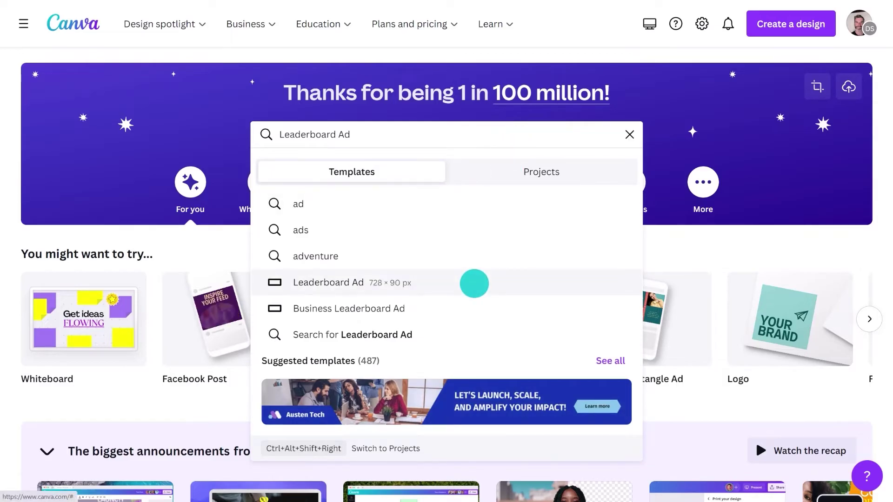
click(474, 283)
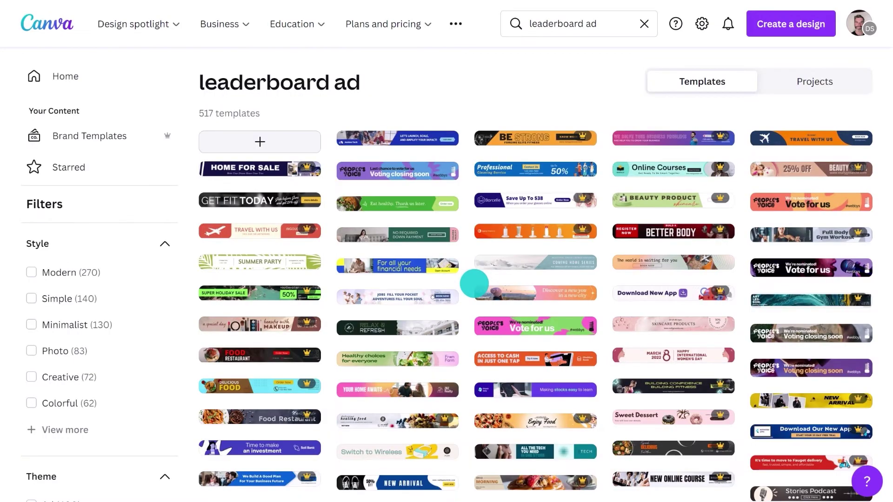
scroll(474, 284, down, 5)
scroll(475, 283, down, 10)
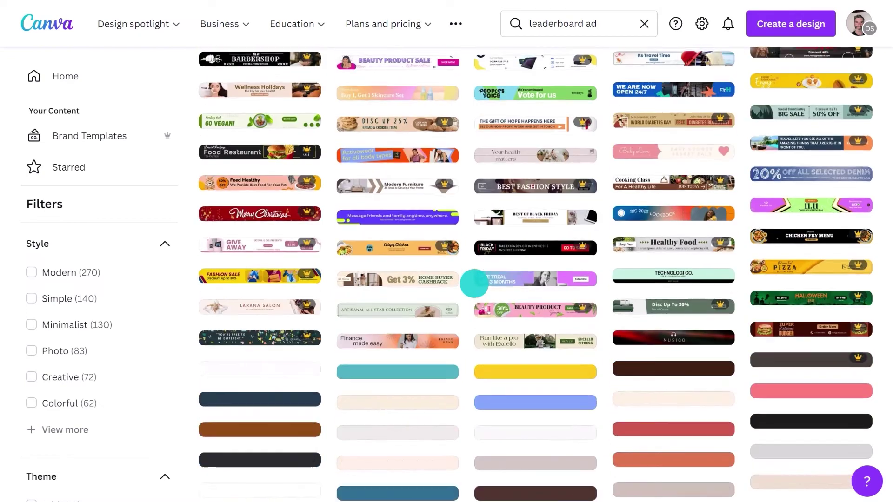
scroll(474, 284, up, 10)
scroll(474, 284, up, 5)
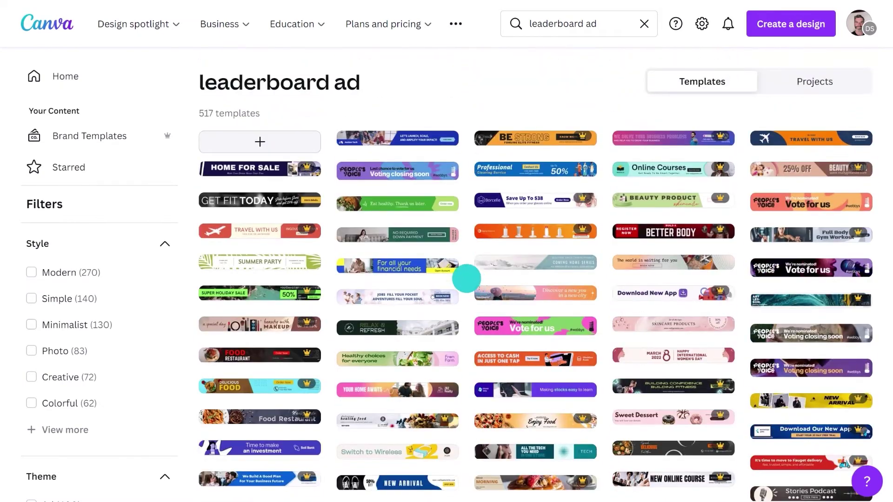
click(265, 146)
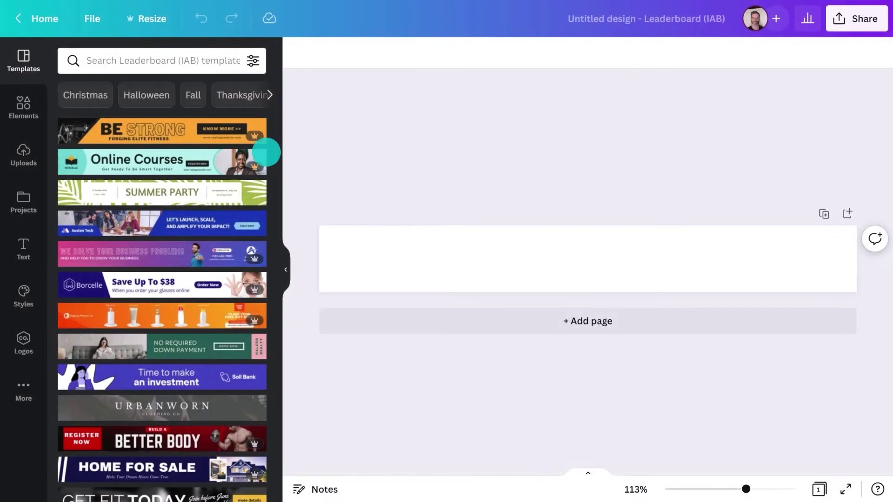
click(284, 260)
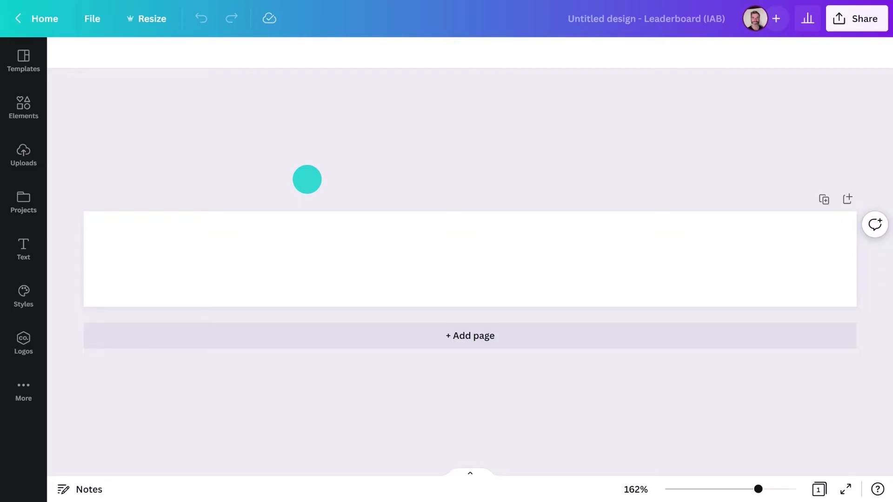
Add a text box scaled to font size 37.9 reading "NEED SHOES? NEED" followed by the seller's first name and an exclamation mark.
key(t)
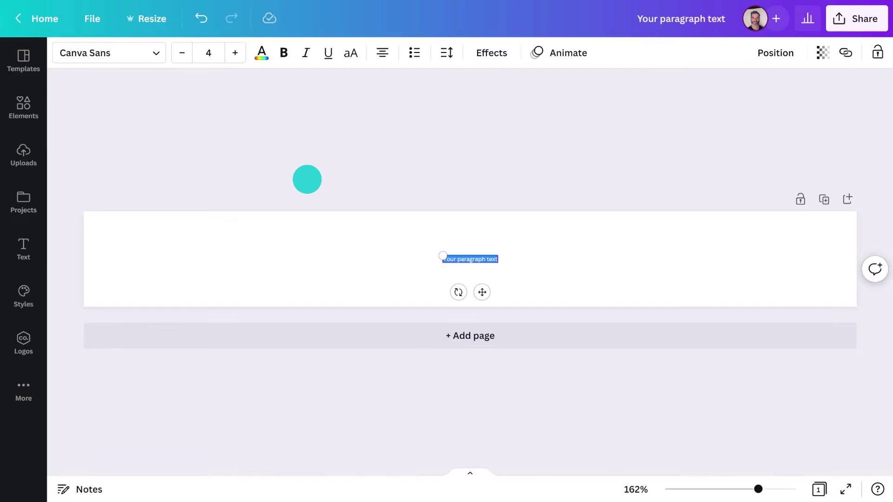
drag(440, 253, 217, 179)
text(NEED SHOES?)
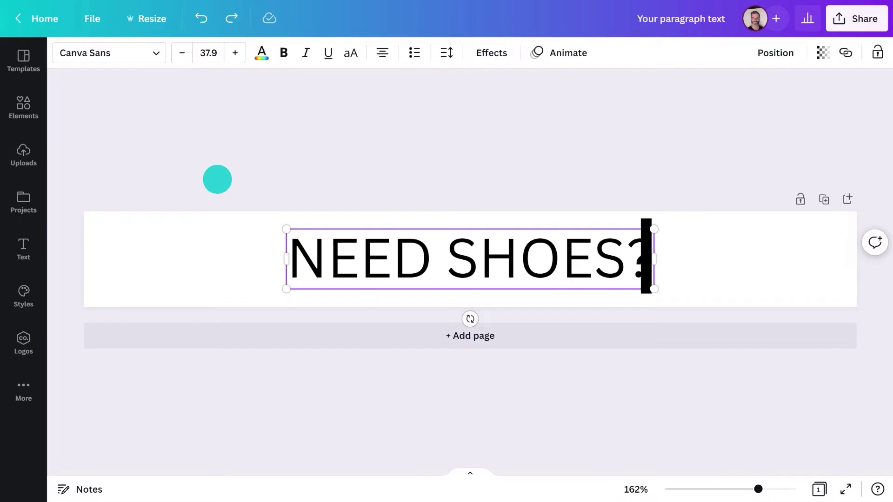
text( NEED JOHN!)
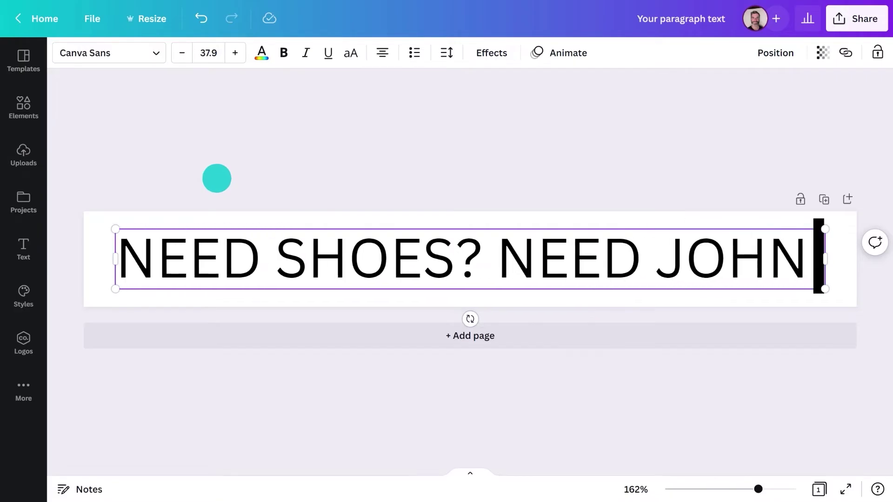
Change the headline's font to Bernoru Condensed and shift the headline slightly left on the page.
click(147, 48)
text(Bernoru)
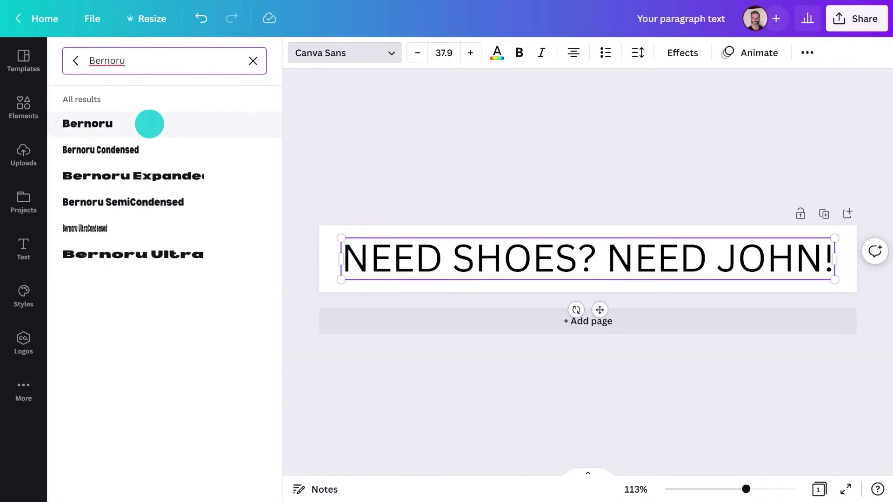
click(150, 149)
click(496, 184)
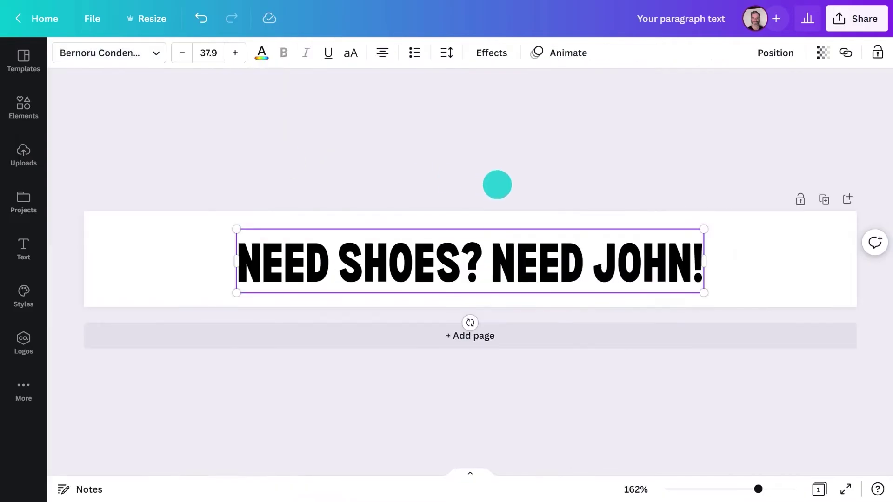
drag(497, 226, 455, 227)
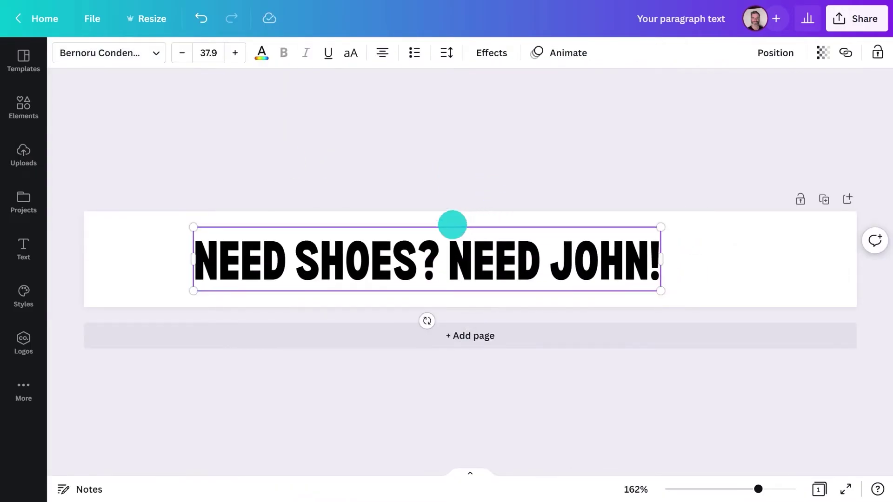
click(390, 168)
Insert the uploaded photo of the man holding a shoe and remove its background.
click(26, 154)
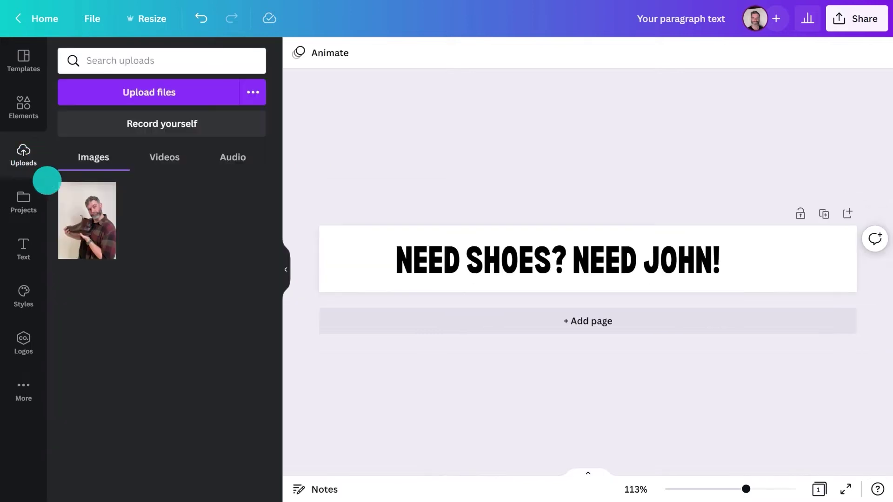
click(78, 219)
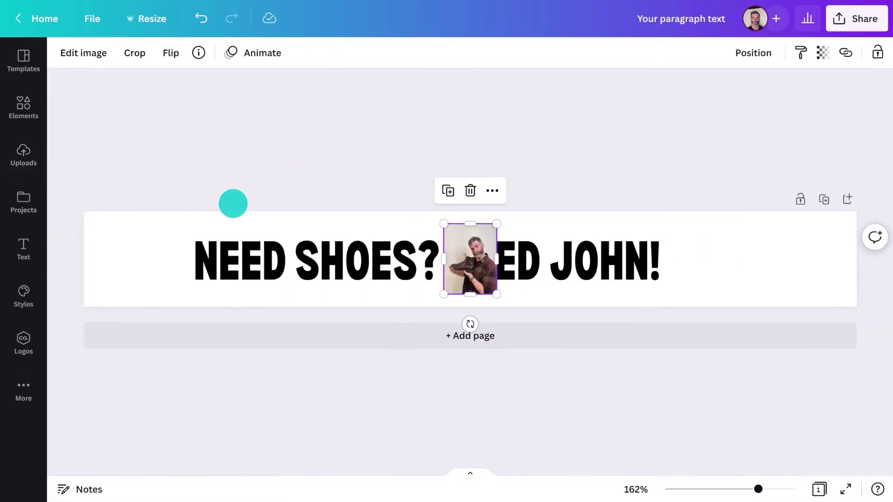
click(96, 52)
click(113, 169)
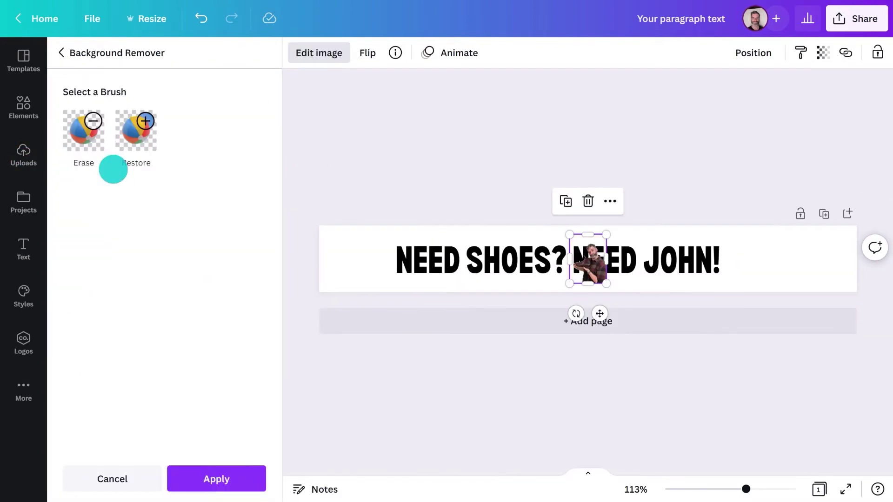
click(216, 478)
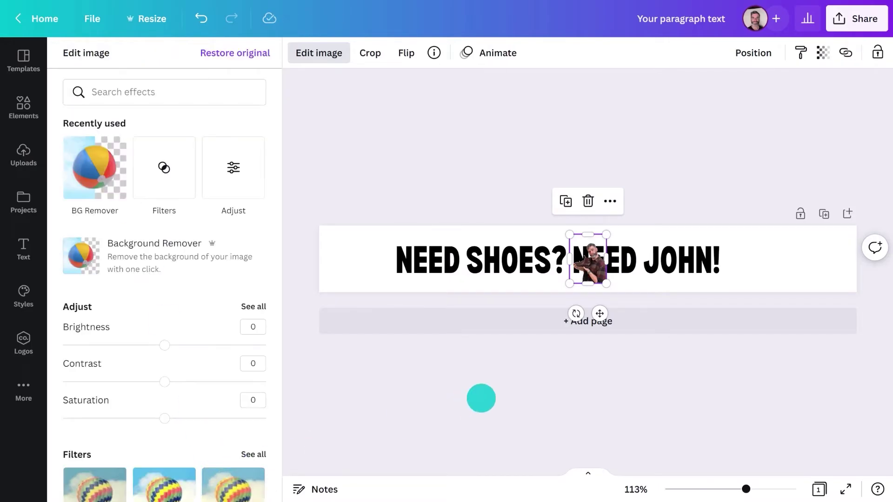
Enlarge the cut-out photo from its centre until it overflows the page height, and flip it horizontally.
scroll(481, 398, up, 3)
key(alt)
drag(494, 228, 582, 175)
click(171, 53)
click(202, 88)
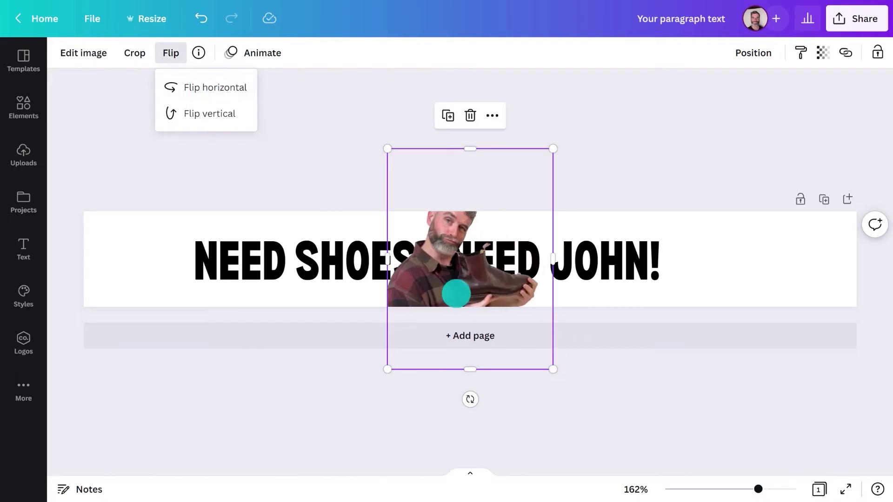
Place the cut-out photo at the left end of the page and send it behind the headline.
click(443, 293)
drag(443, 293, 139, 286)
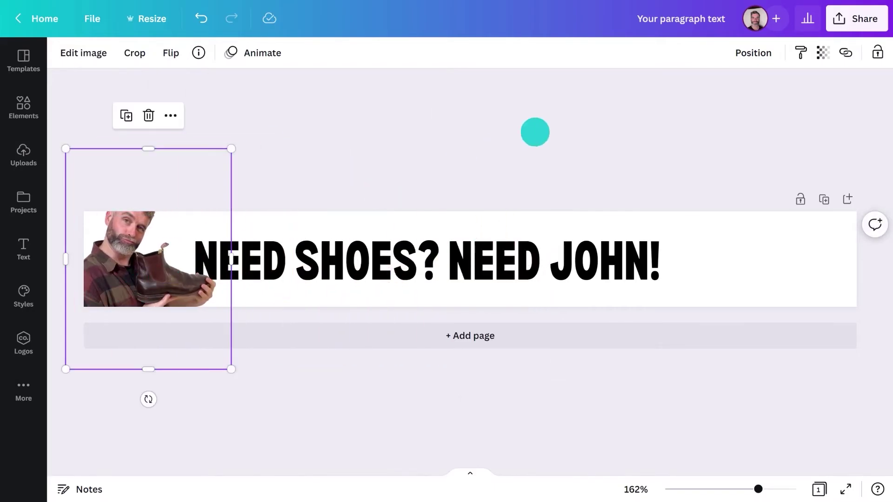
click(741, 52)
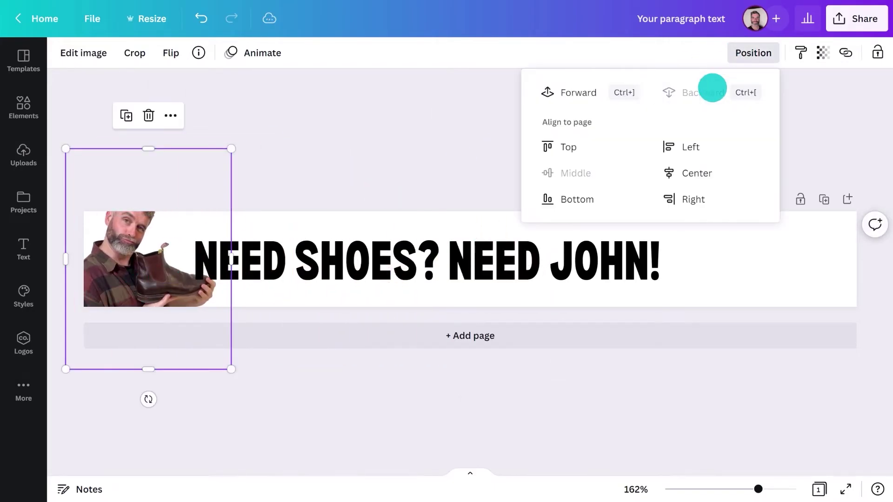
click(495, 158)
Add a left-aligned, two-line text box to the right of the headline with the street address and "reallygreatsite.com".
key(t)
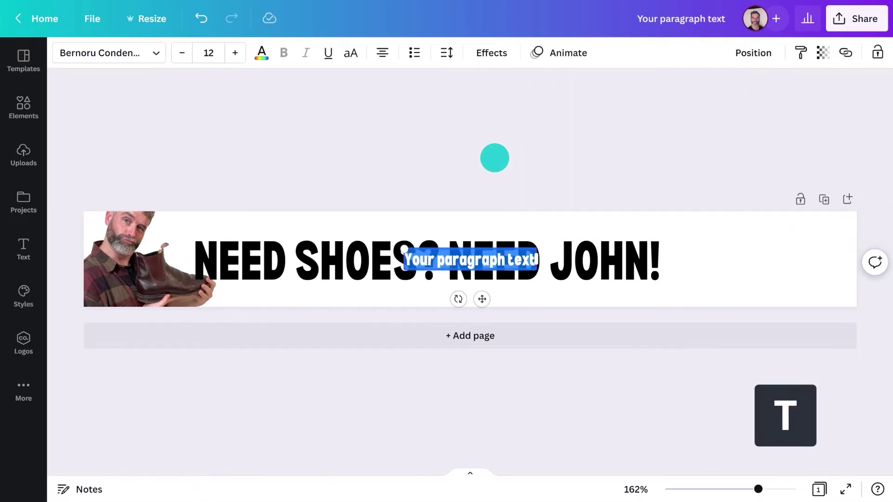
drag(482, 298, 754, 296)
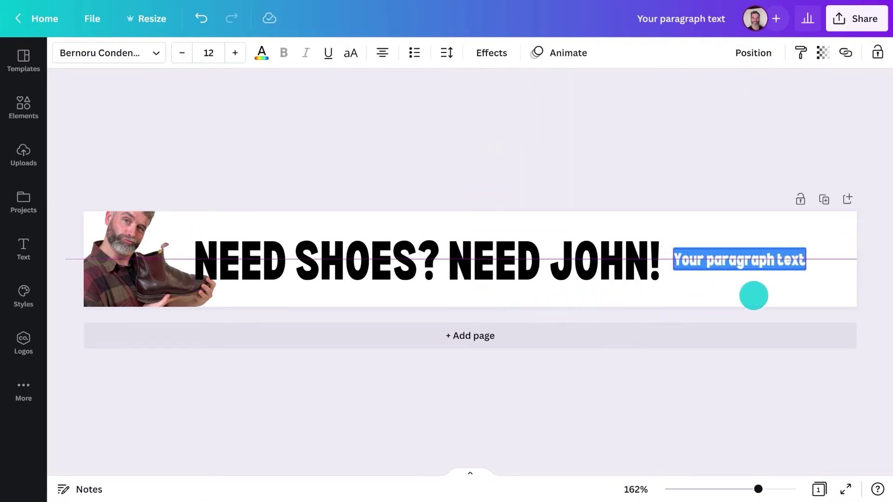
text(123 Anywhere St)
key(Return)
text(reallygreatsite.com)
key(ctrl+a)
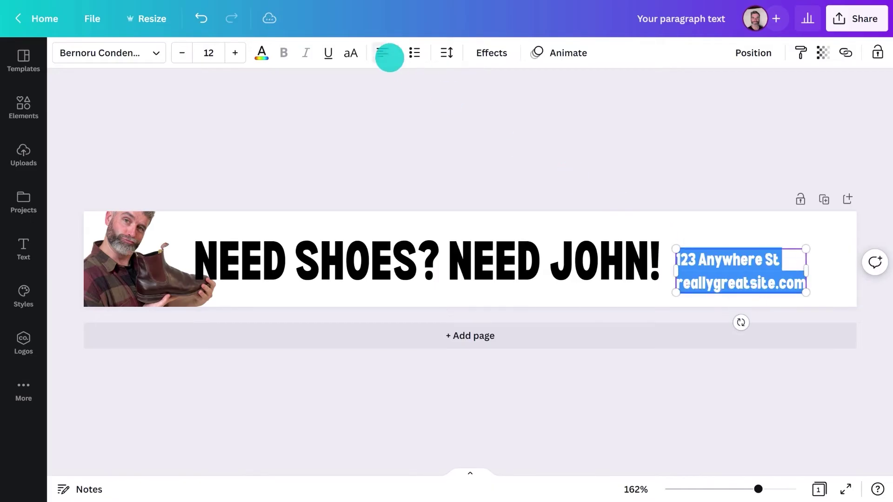
Change the contact text's font to Open Sans and centre the text vertically beside the headline.
click(157, 59)
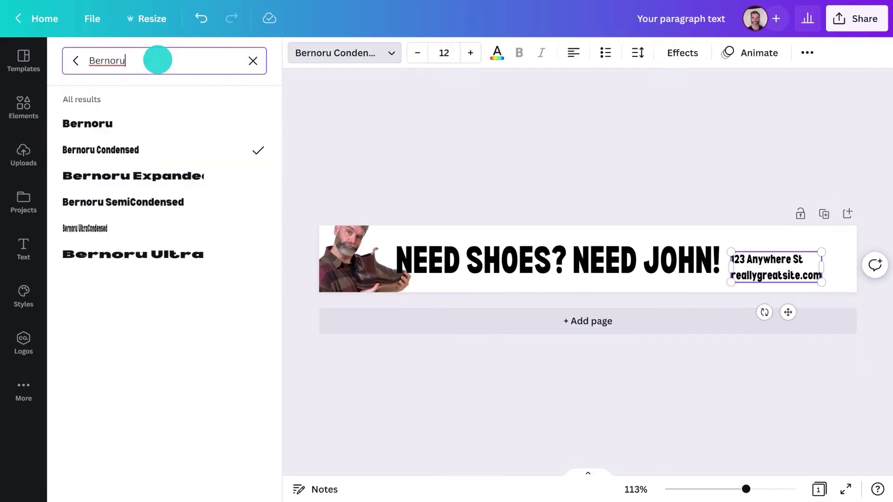
click(252, 67)
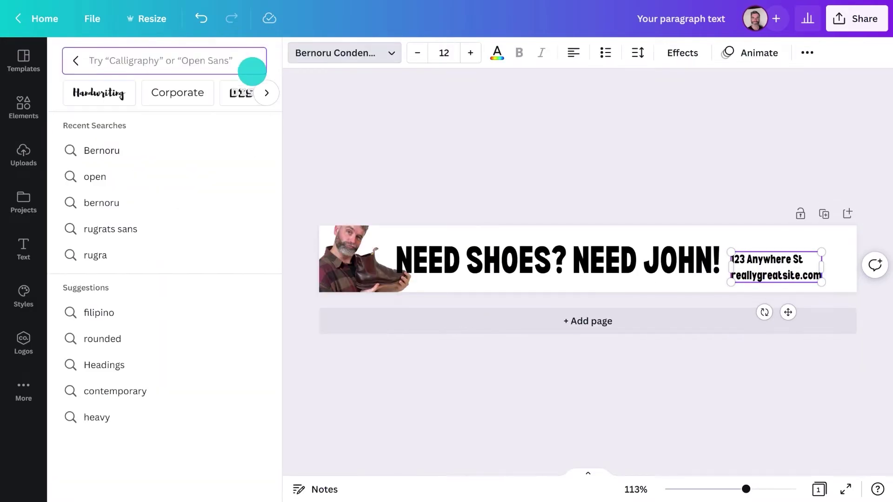
text(open sans)
click(217, 181)
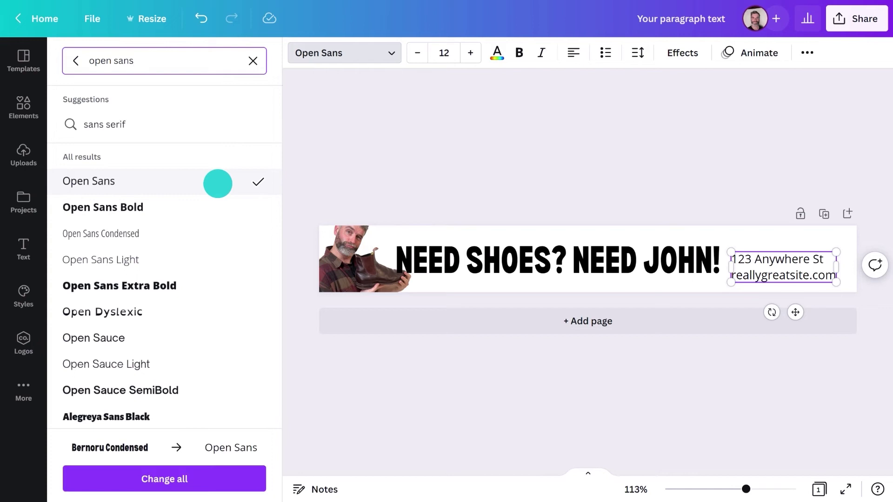
key(Escape)
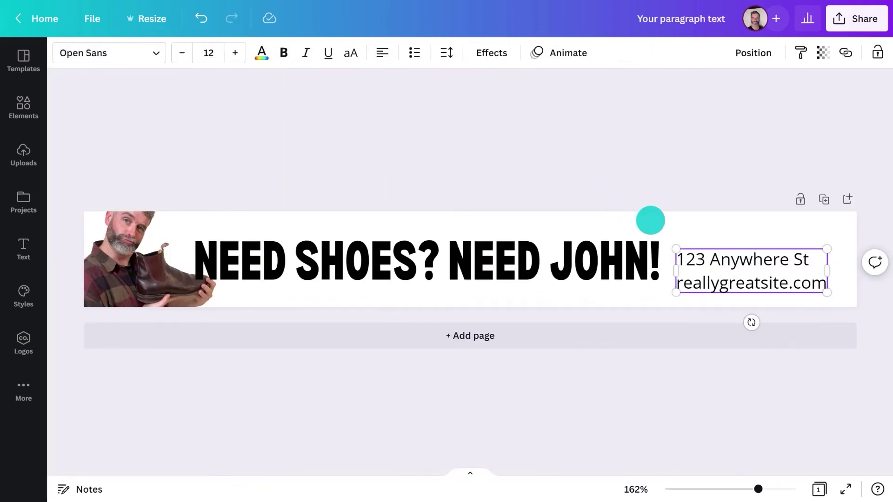
drag(775, 295, 758, 279)
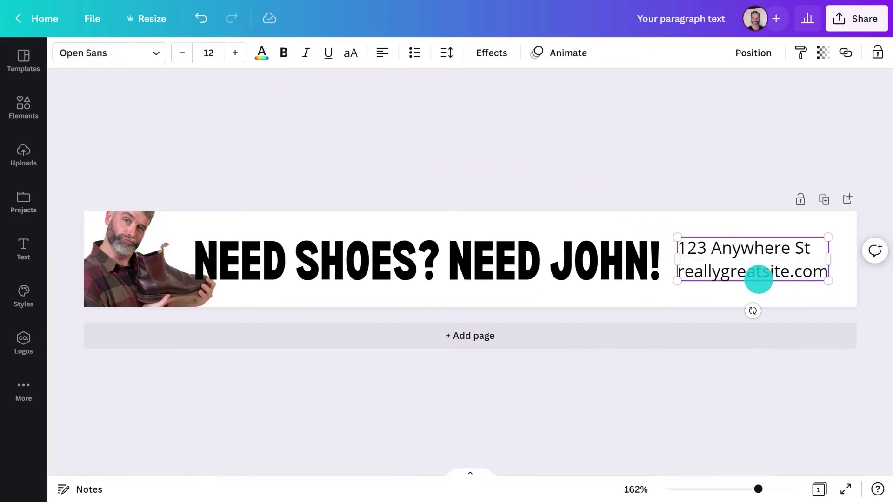
Set the page background to the custom blue #3E62E8.
click(403, 143)
click(394, 213)
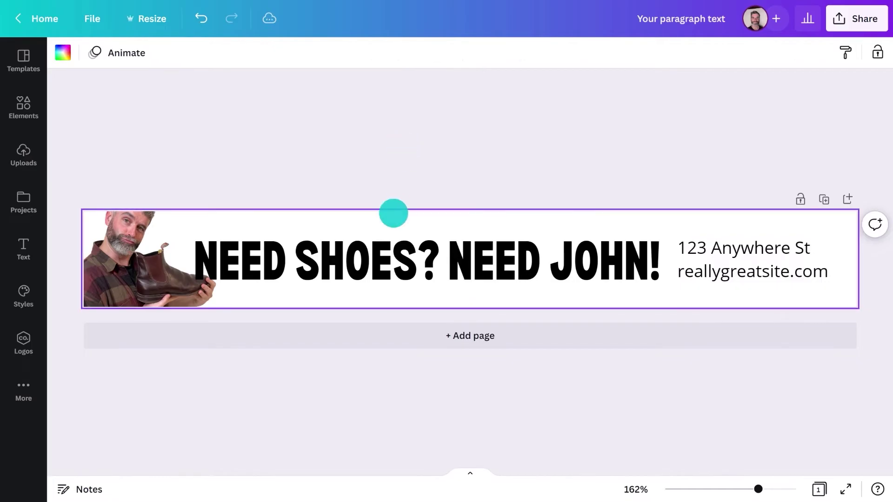
click(56, 55)
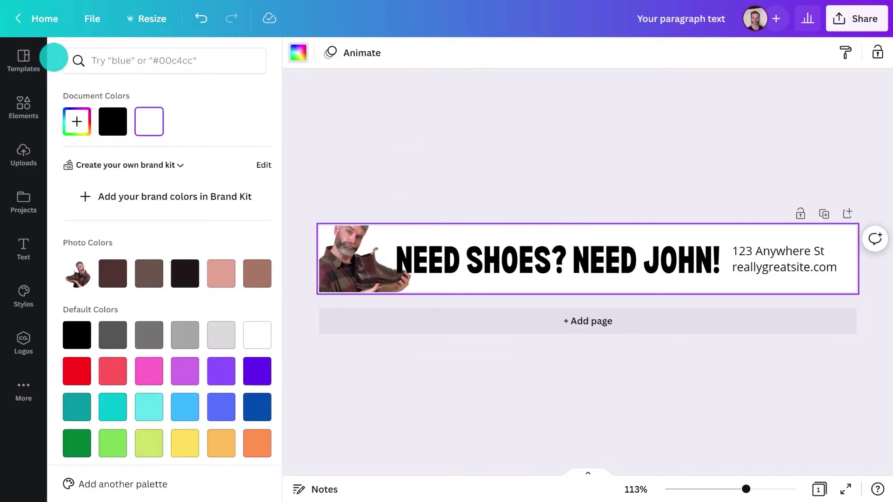
click(75, 122)
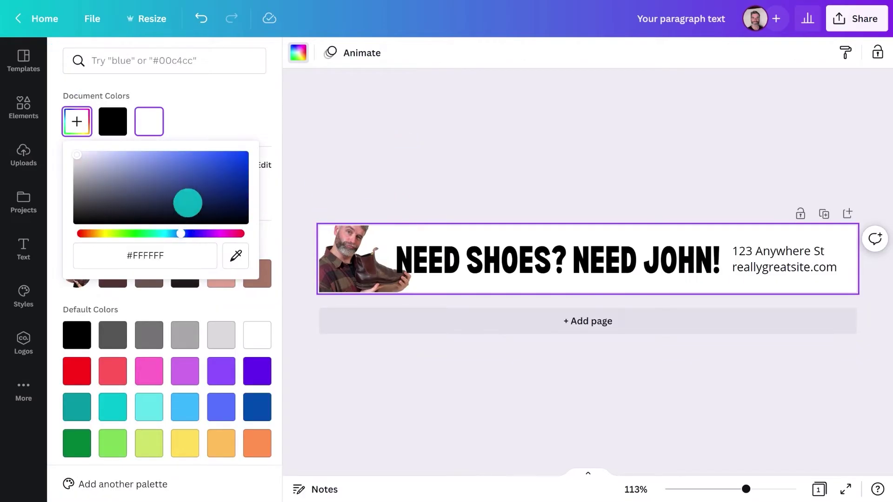
click(201, 158)
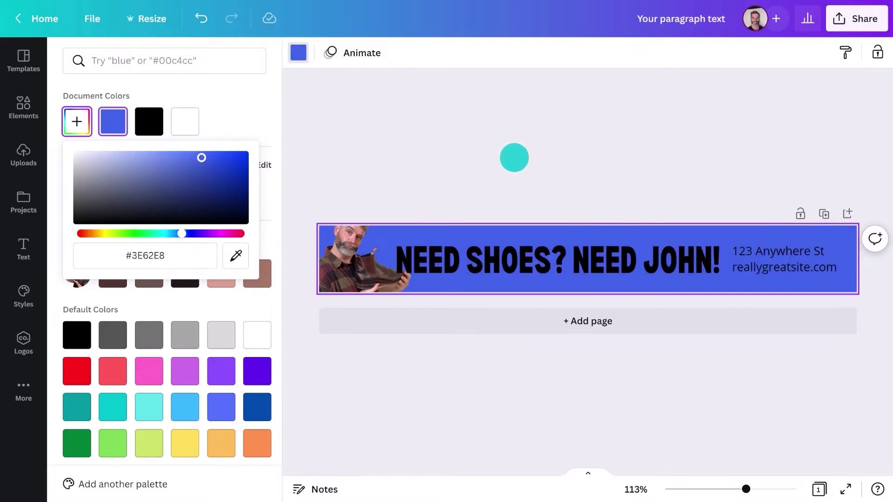
click(514, 158)
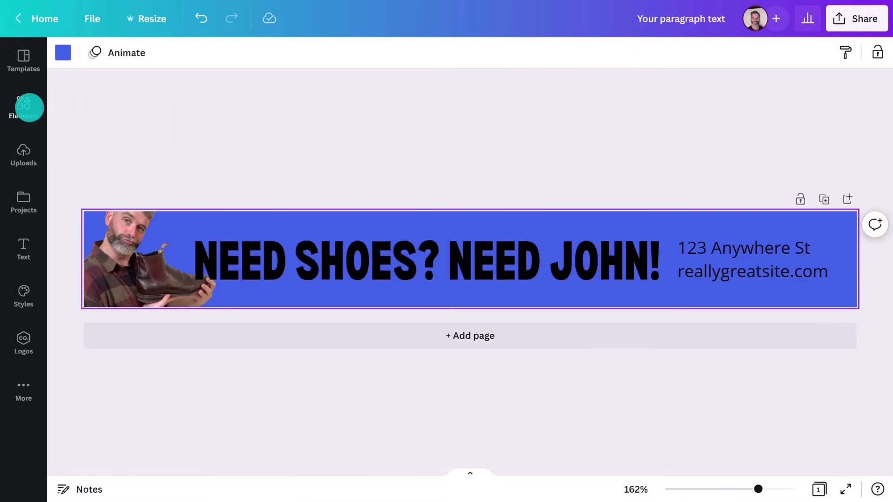
Search the elements for "Vintage formal shoes" graphics and add the drawn pair of loafers to the page.
click(26, 107)
click(126, 65)
text(Vintage formal shoes)
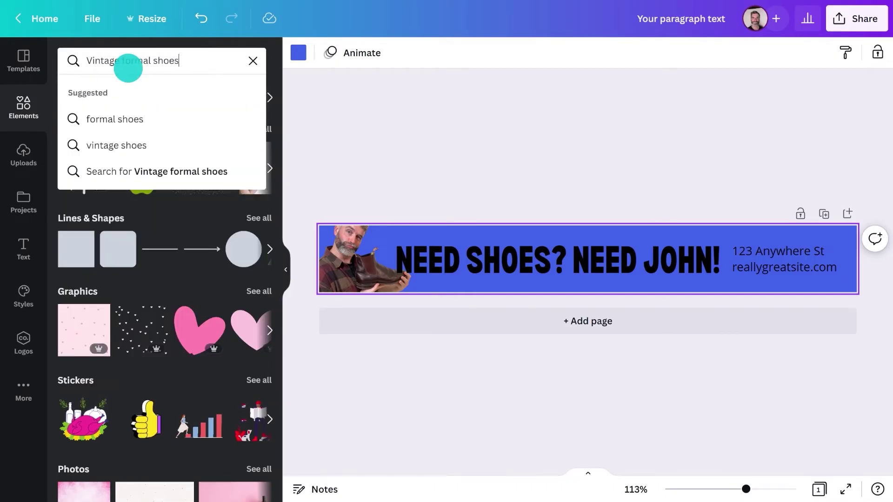
key(Return)
click(108, 92)
scroll(118, 227, down, 5)
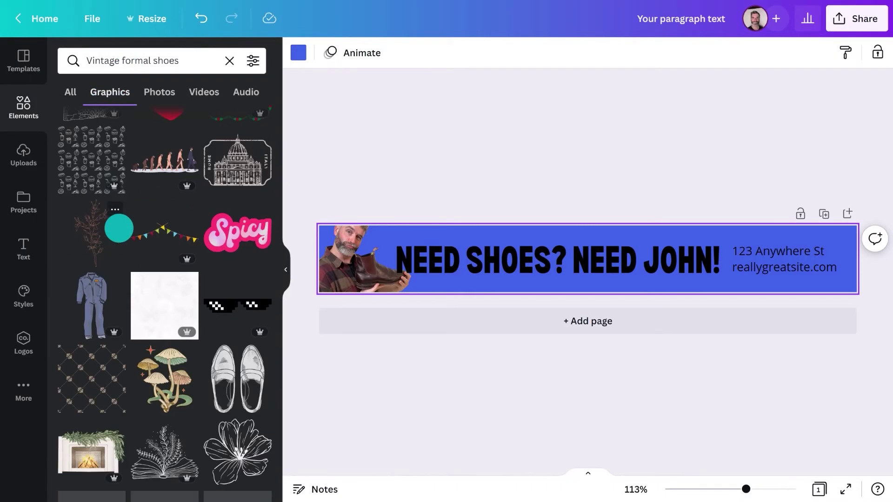
click(230, 391)
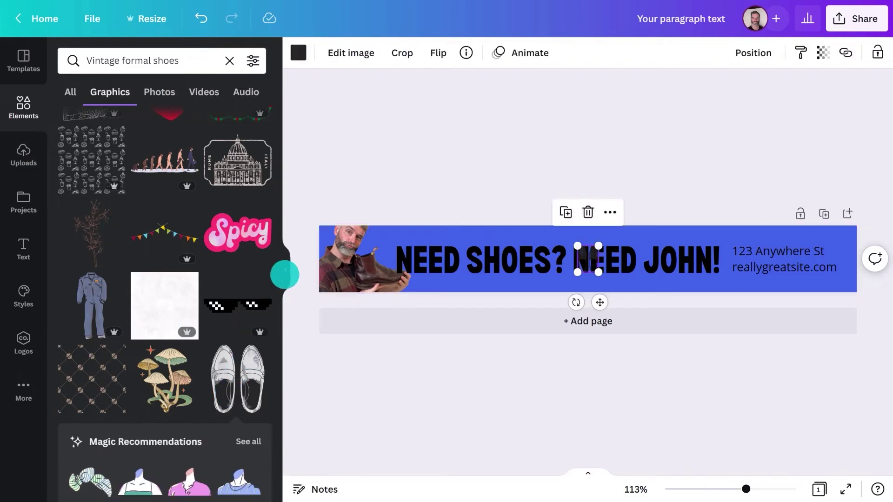
click(285, 274)
Enlarge the loafers graphic to about 241 × 306, tilt it clockwise, and place it behind the photo and the headline's left half.
drag(478, 275, 616, 406)
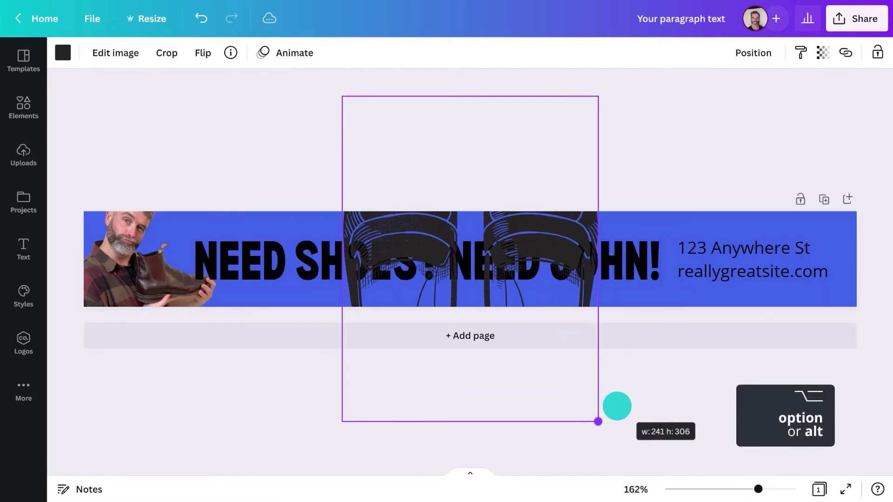
drag(470, 454, 392, 437)
drag(549, 264, 329, 296)
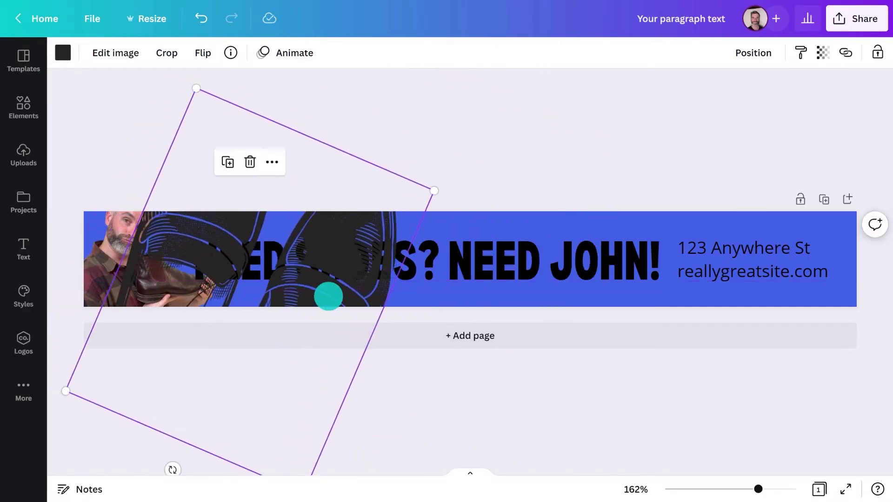
click(753, 54)
click(674, 95)
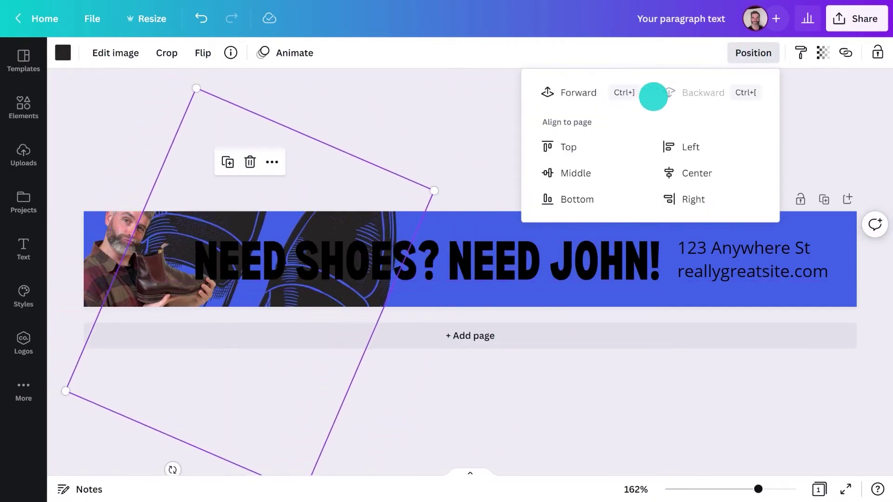
Recolour the loafers graphic white and lower its opacity so it blends into the blue background.
click(63, 53)
click(257, 335)
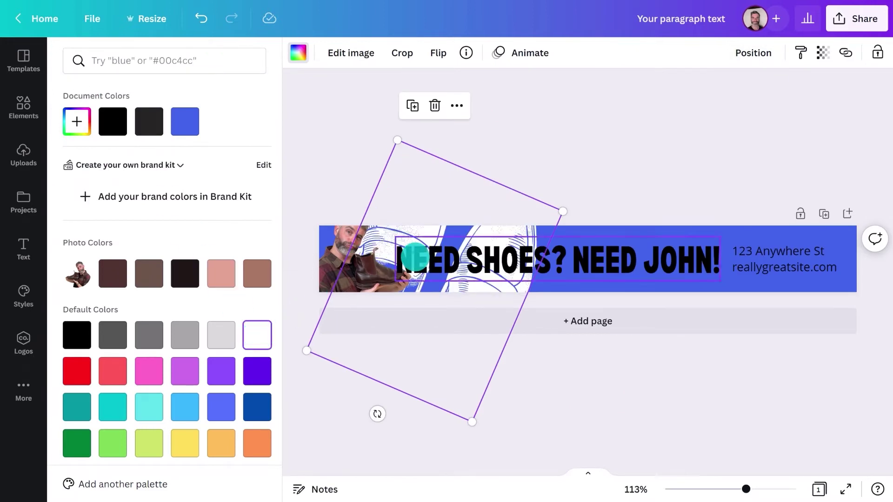
click(823, 52)
drag(815, 104, 708, 108)
click(611, 123)
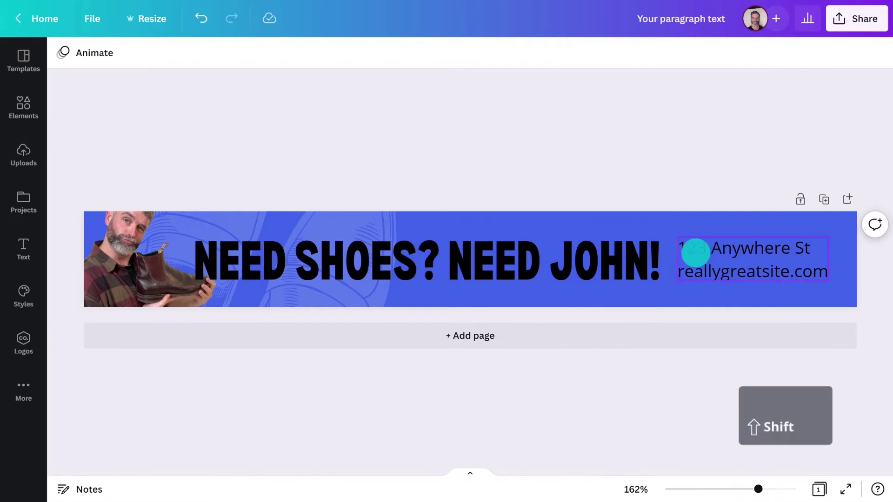
Change the text colour of both the contact text and the headline to white.
shift+click(693, 253)
shift+click(591, 245)
click(262, 53)
click(195, 124)
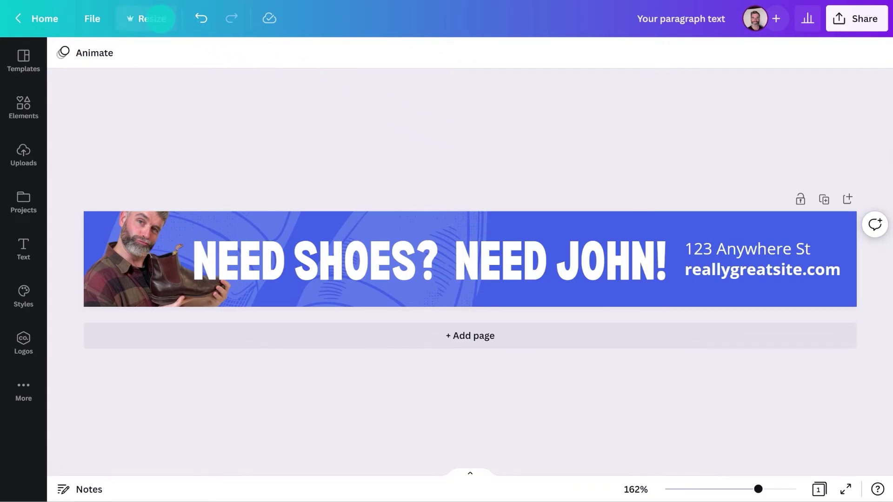
Create a resized copy of the design in the Wide Skyscraper Ad format, 160 × 600 px.
click(159, 19)
click(278, 55)
text(Skyscraper)
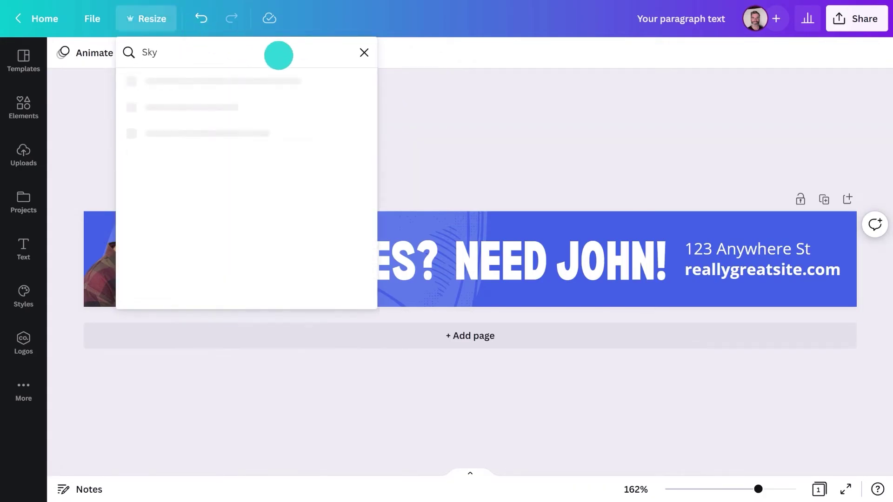
click(194, 84)
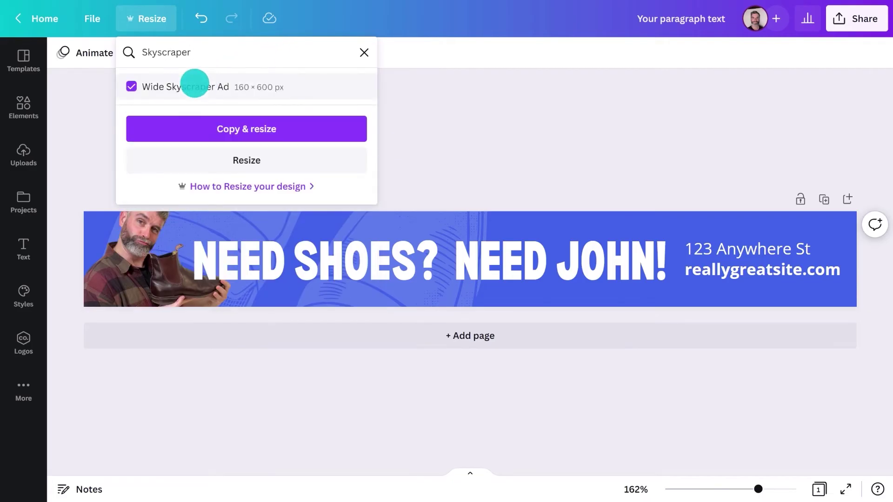
click(215, 125)
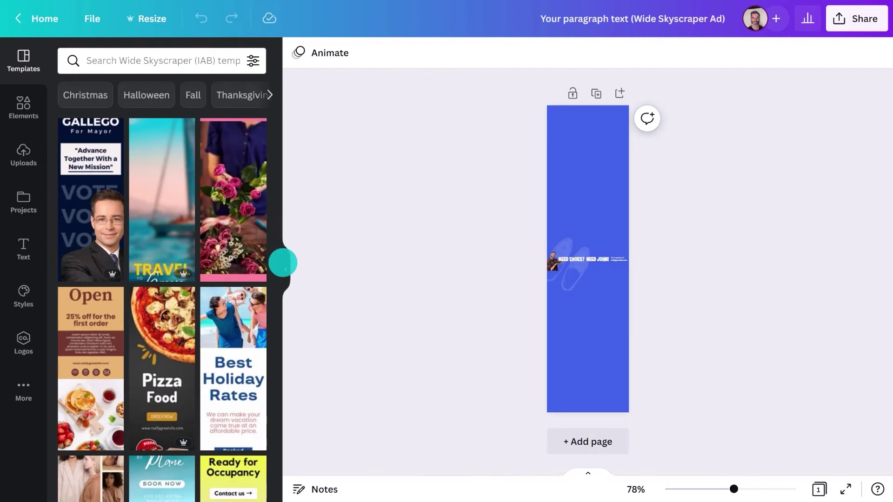
click(282, 262)
Enlarge the loafers graphic across the skyscraper's lower part and place the contact text there, centred at font size 10.5.
click(454, 295)
drag(454, 295, 479, 467)
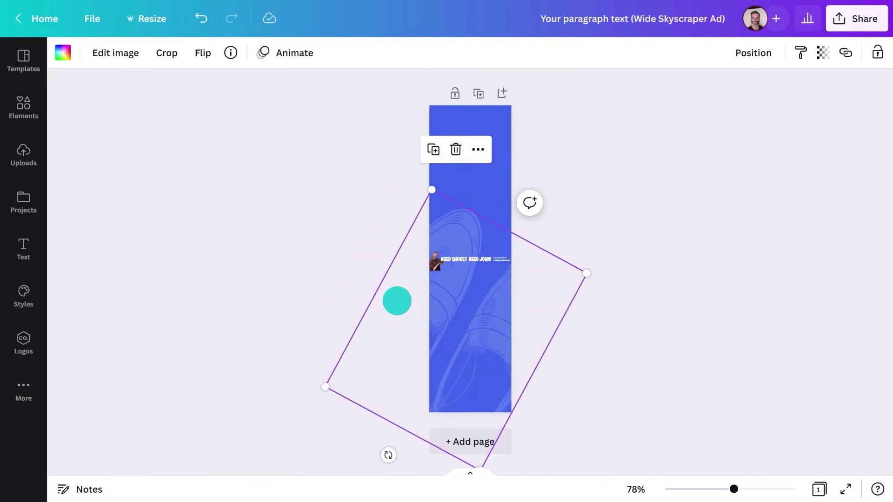
click(501, 259)
drag(492, 256, 435, 232)
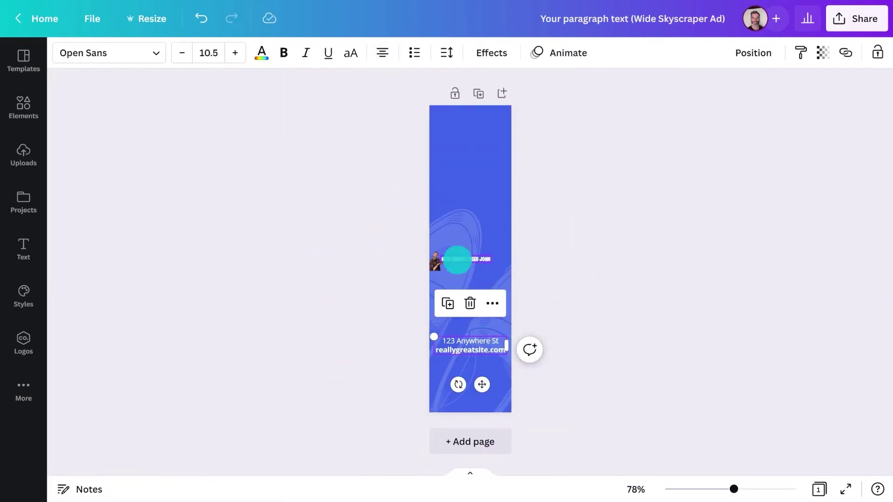
Split the headline into stacked "NEED SHOES?" and "NEED JOHN!" text boxes, and enlarge the man's photo at the page's lower edge.
click(457, 260)
drag(528, 260, 364, 277)
key(Delete)
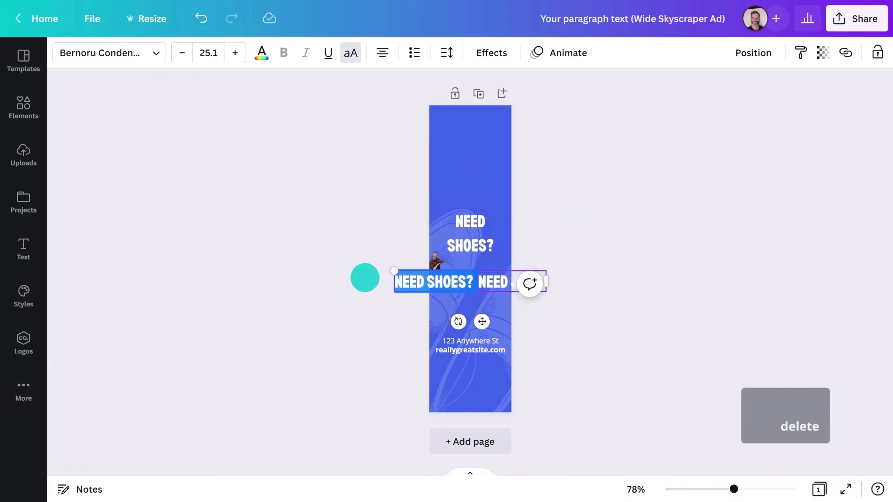
shift+click(498, 228)
click(434, 255)
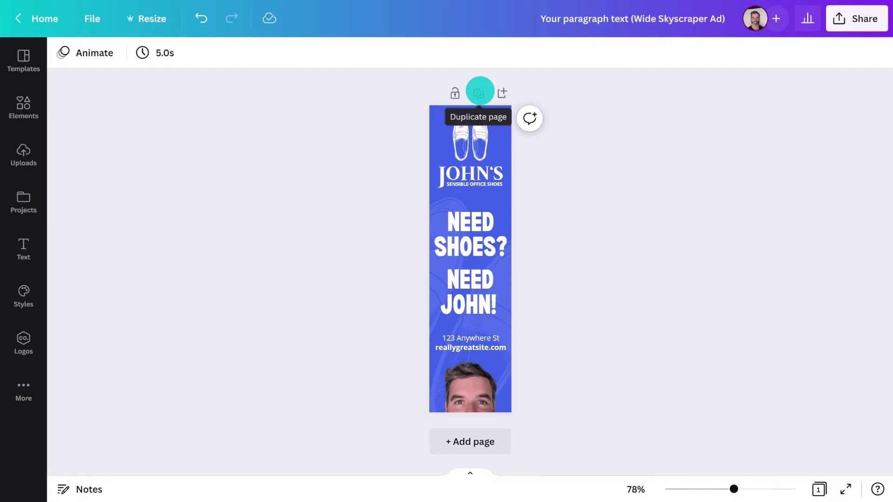
Duplicate the finished skyscraper page twice to make a three-page ad.
click(479, 92)
click(561, 94)
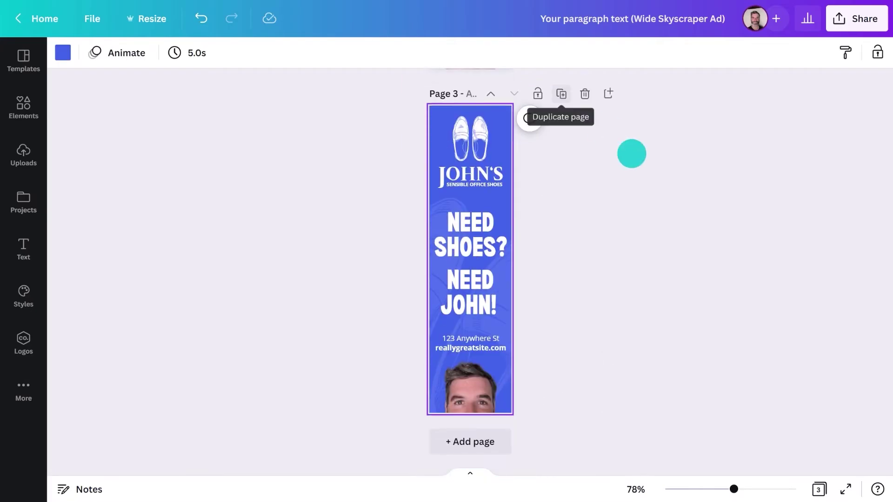
Delete the logo, contact text, man's photo and "NEED JOHN!" text from page 1.
scroll(759, 277, up, 10)
scroll(704, 246, up, 3)
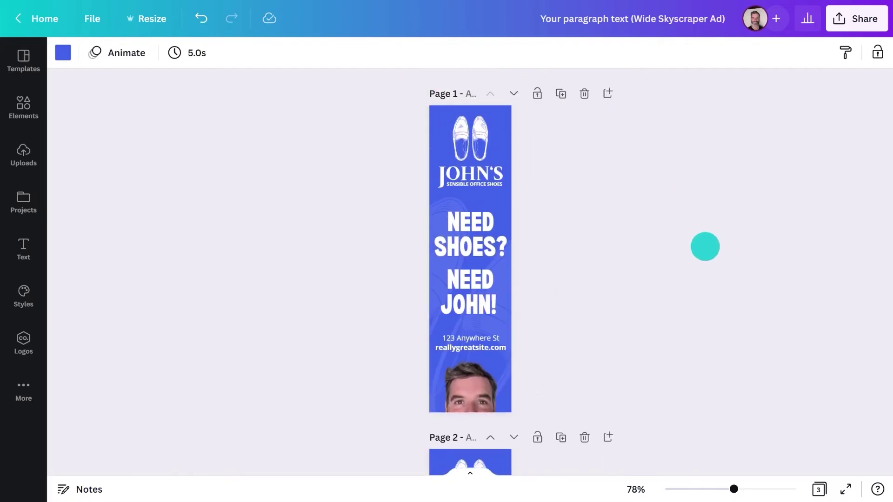
click(485, 143)
shift+click(454, 339)
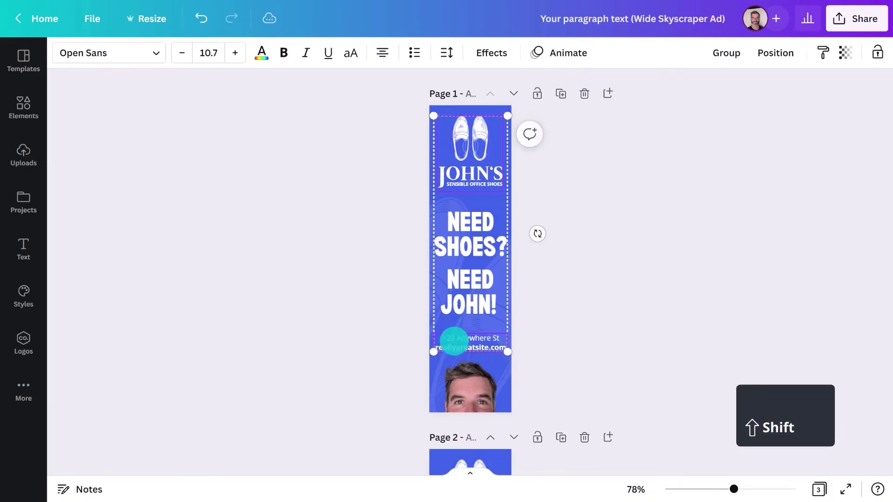
shift+click(472, 390)
key(Delete)
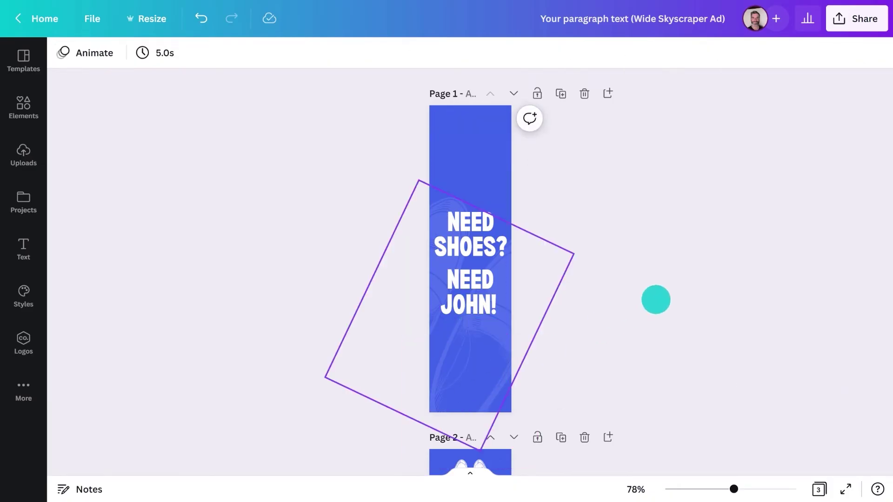
click(474, 292)
key(Delete)
Move the "NEED SHOES?" headline higher on page 1 and enlarge the faded shoe graphic across the whole background.
drag(484, 236, 475, 188)
click(426, 259)
drag(415, 183, 410, 78)
drag(466, 267, 499, 266)
click(689, 305)
Paste the copied black boots photo onto page 1, beneath the "NEED SHOES?" headline.
key(ctrl+c)
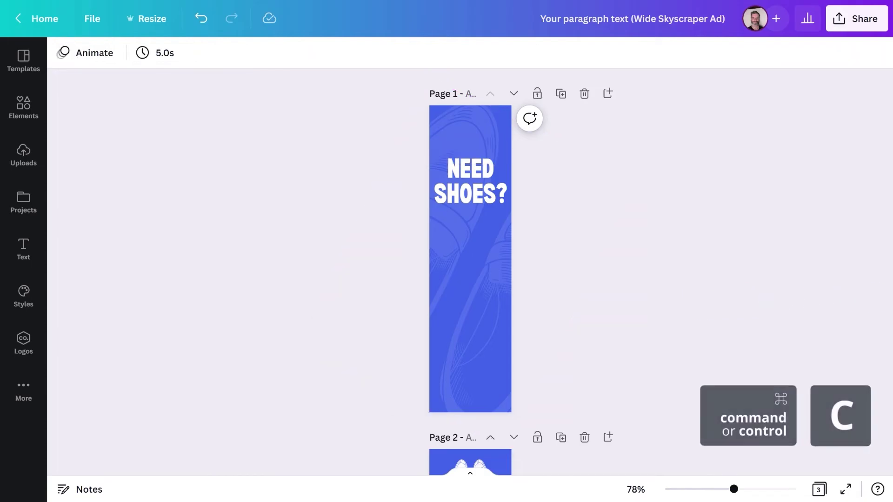
key(ctrl+v)
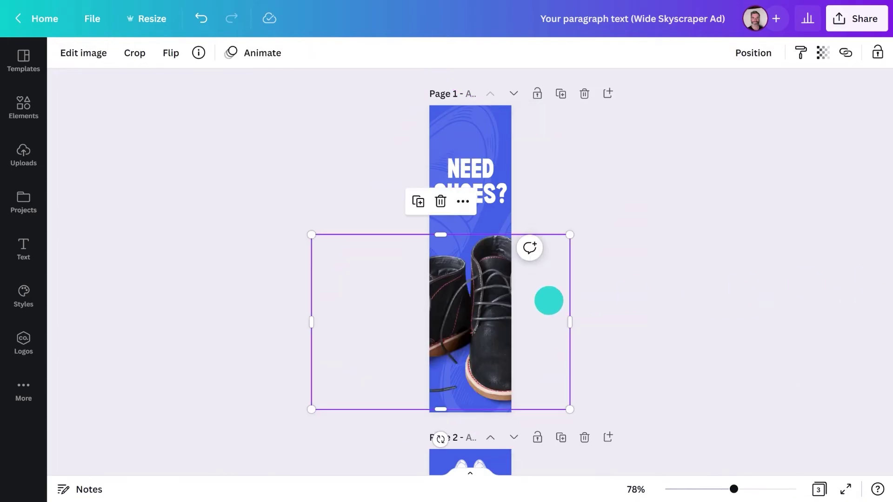
click(548, 300)
Delete the logo, contact text, man's photo and "NEED SHOES?" text from page 2.
scroll(606, 305, down, 5)
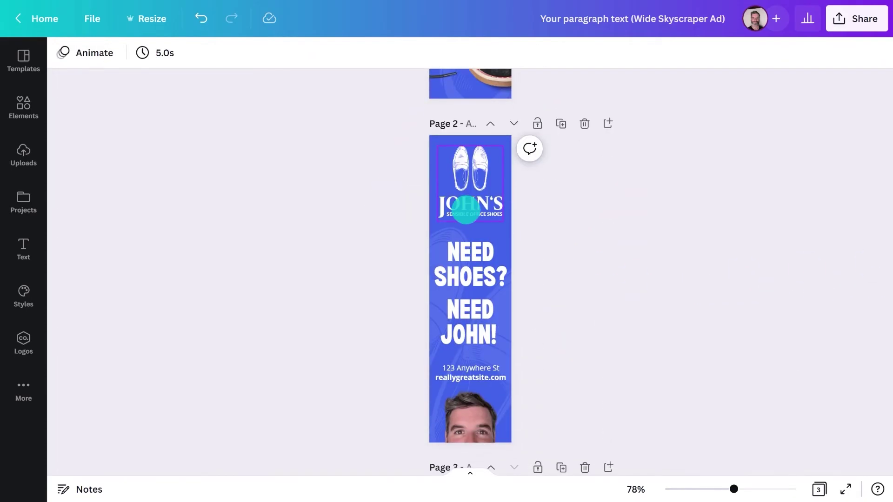
click(465, 205)
shift+click(470, 376)
shift+click(456, 273)
key(Delete)
Move the "NEED JOHN!" headline higher on page 2 and enlarge the faded shoe graphic to cover the background.
click(462, 323)
drag(462, 323, 466, 212)
click(450, 305)
drag(418, 191, 414, 106)
drag(452, 327, 485, 328)
click(611, 363)
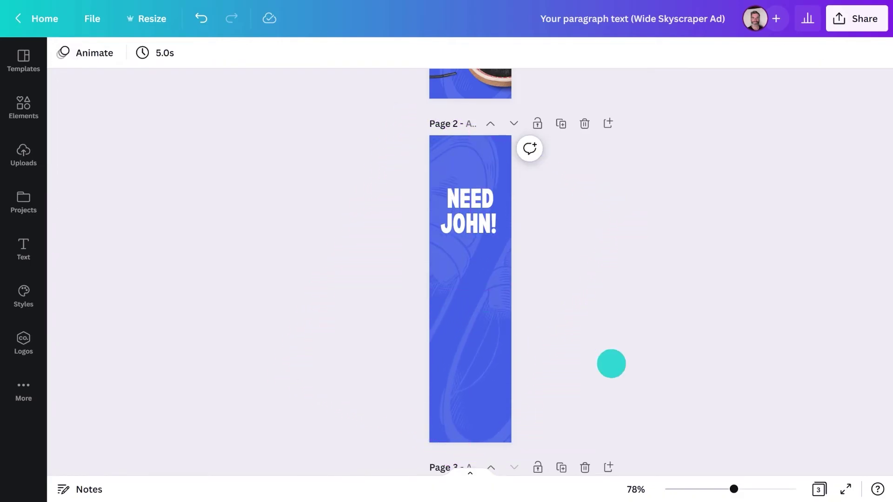
Paste the photo of the man holding a brown boot onto page 2, under the "NEED JOHN!" headline.
key(ctrl+c)
key(ctrl+v)
click(587, 333)
On page 3, delete the man's photo and the "NEED JOHN!" text, and enlarge the faded shoe graphic across the background.
scroll(587, 333, down, 8)
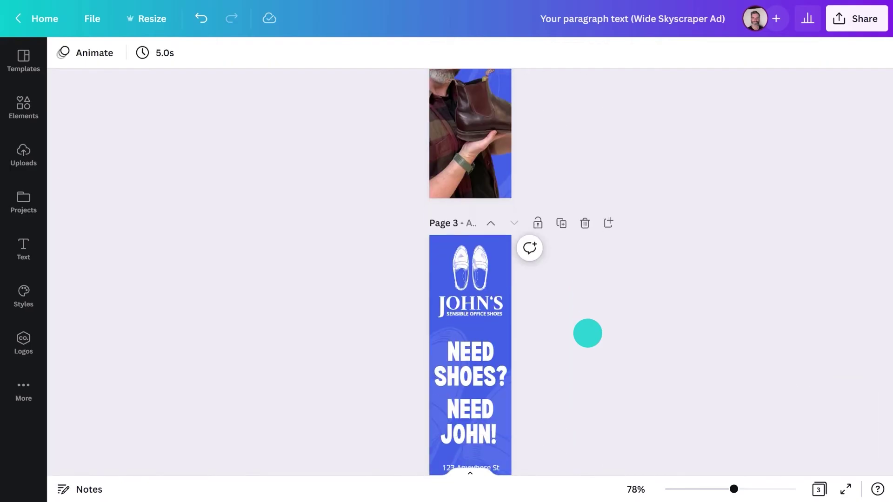
shift+click(462, 389)
shift+click(482, 288)
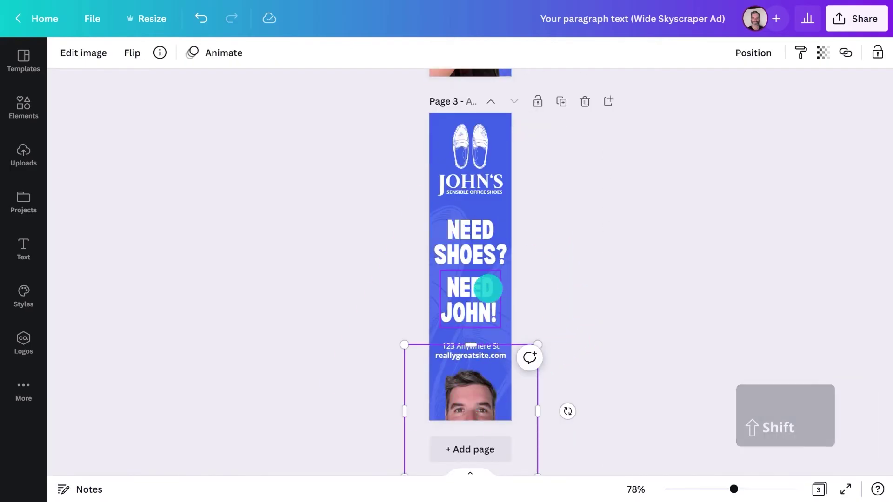
key(Delete)
click(419, 186)
drag(418, 186, 405, 93)
drag(467, 291, 491, 287)
Replace the "NEED SHOES?" headline on page 3 with "DON'T DELAY DROP IN TODAY".
click(478, 240)
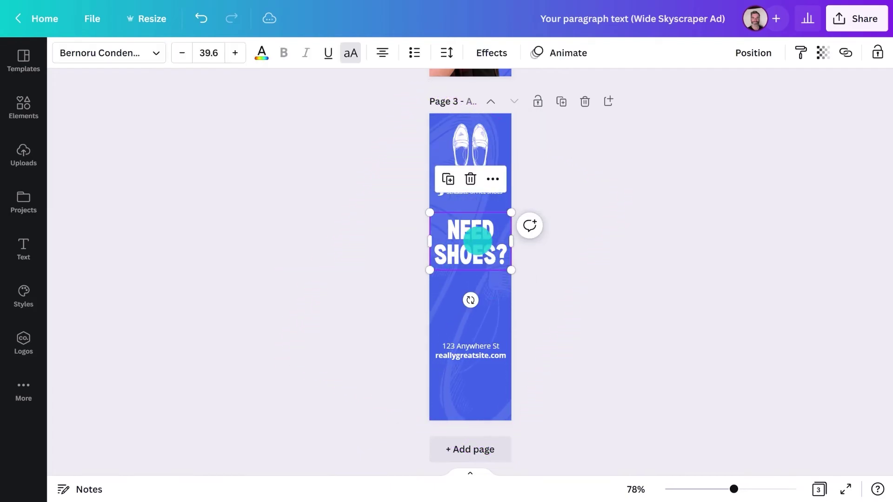
text(DON'T!DELAY DROP IN)
text(AY)
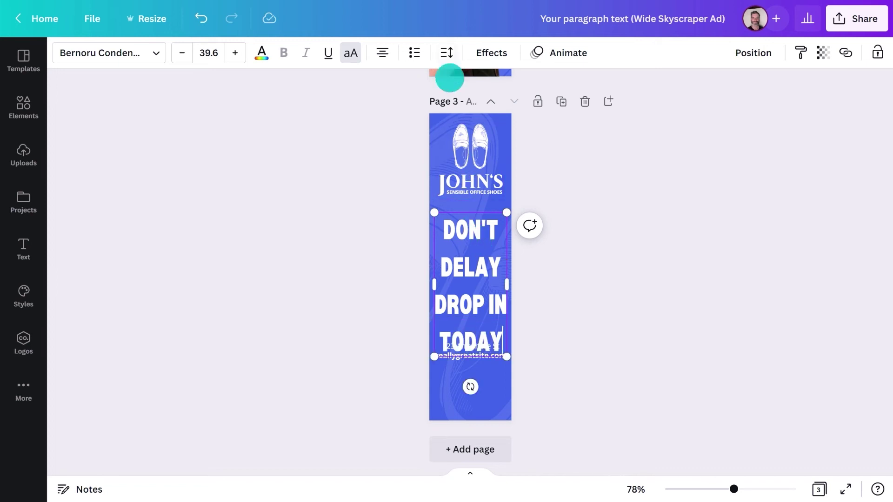
Tighten the line spacing of the page 3 headline and reduce its font size so it fits above the contact text.
click(450, 54)
drag(525, 150, 497, 152)
click(183, 53)
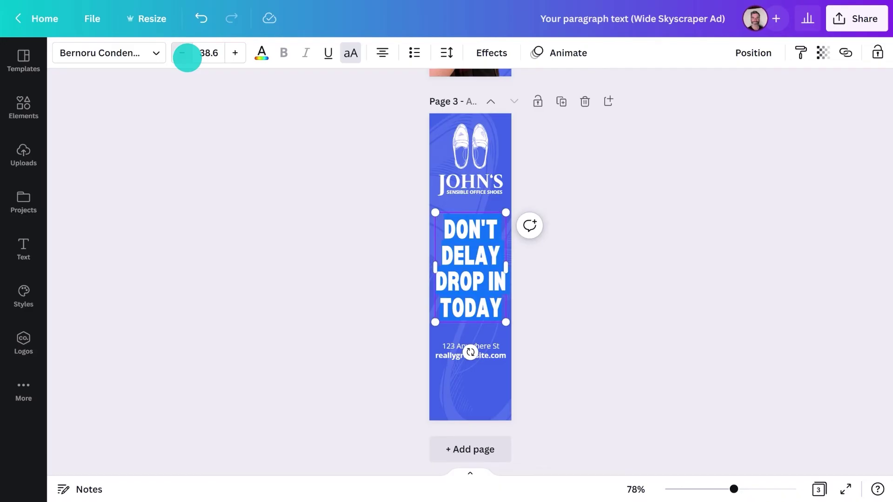
click(184, 54)
click(184, 53)
click(183, 53)
click(184, 54)
click(369, 240)
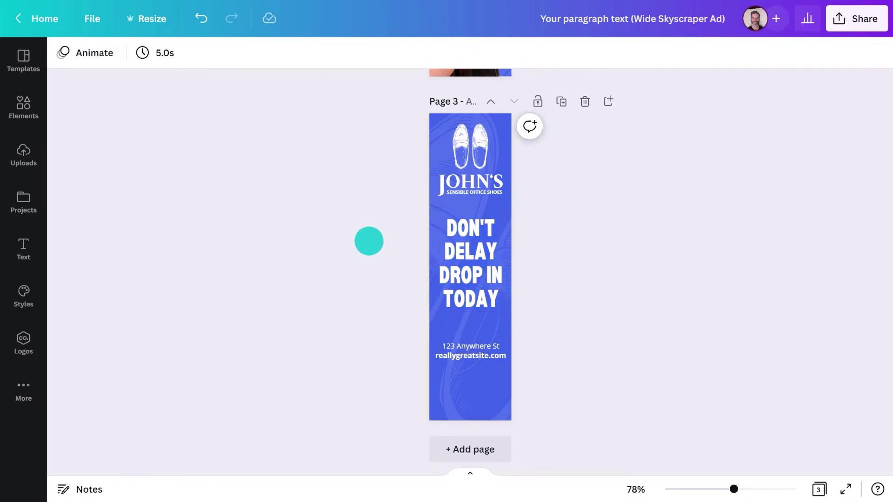
Apply the Pan page animation to page 1.
scroll(369, 240, up, 15)
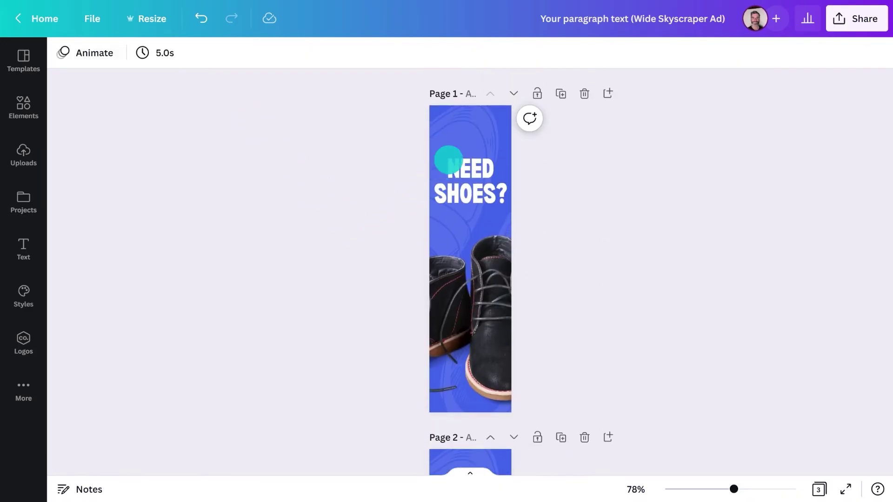
click(501, 106)
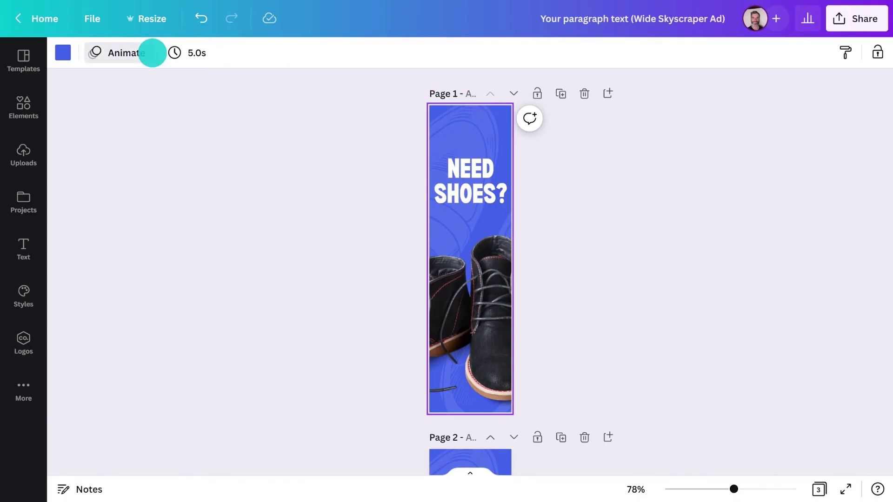
click(152, 52)
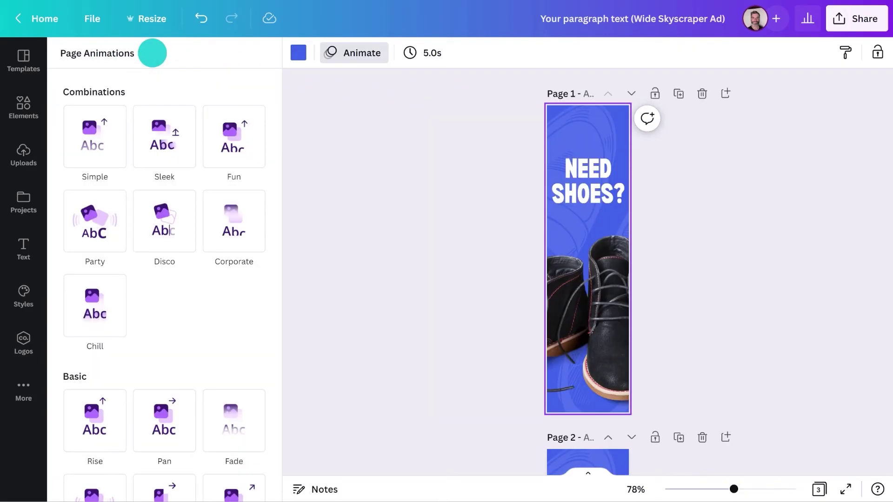
scroll(193, 308, down, 3)
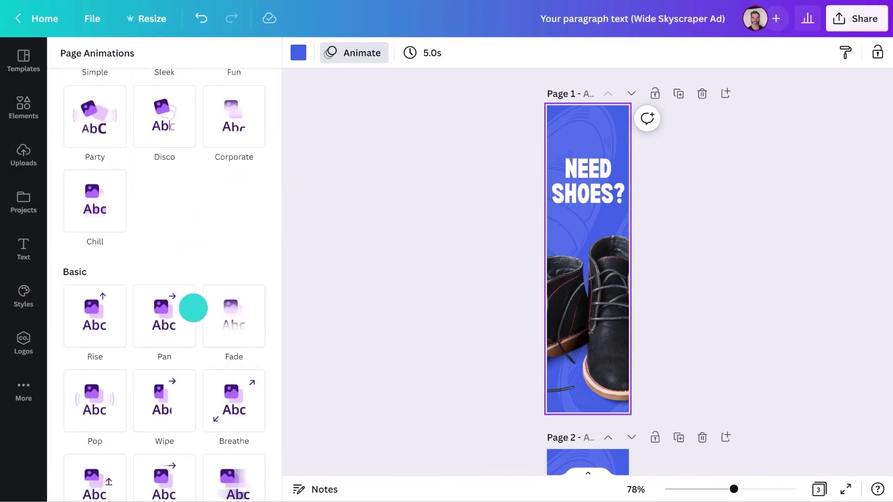
scroll(193, 308, down, 2)
click(176, 273)
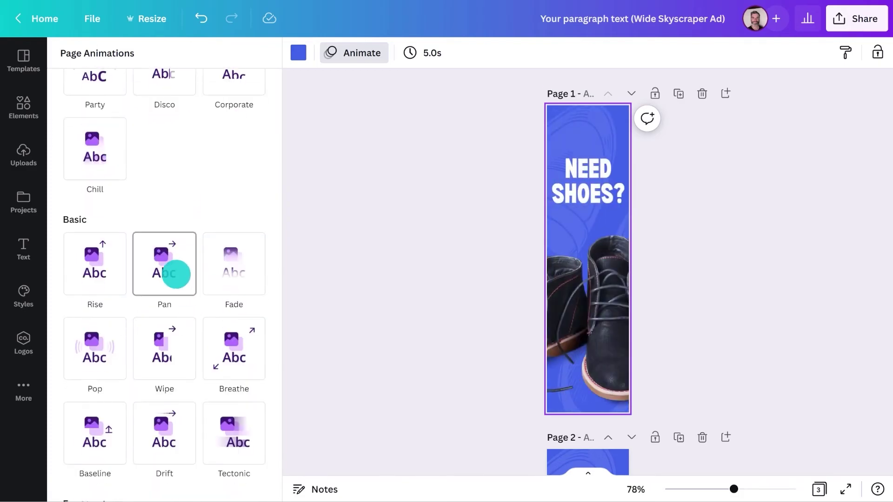
click(333, 311)
Apply the Pop page animation to page 2.
scroll(333, 311, down, 6)
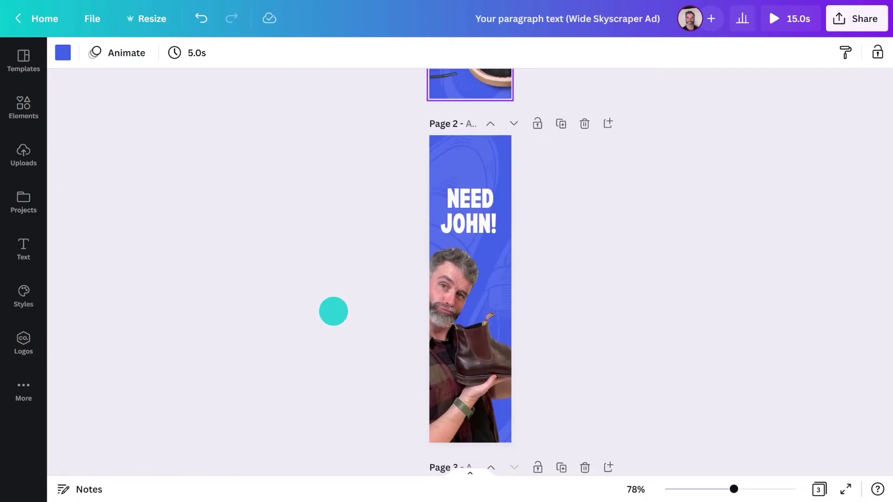
click(506, 139)
click(103, 59)
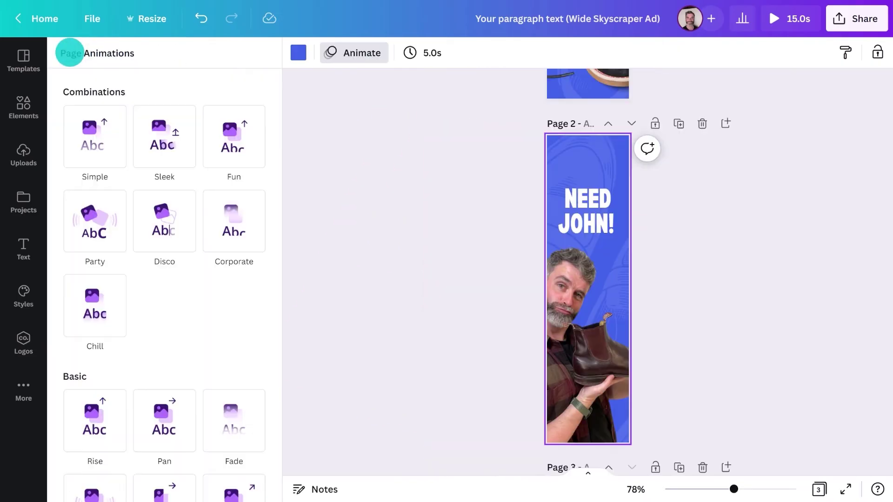
scroll(187, 277, down, 5)
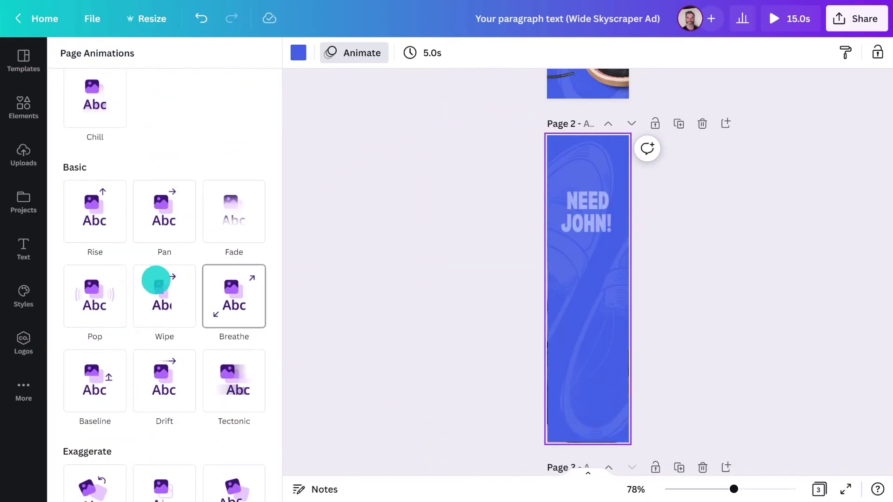
click(75, 283)
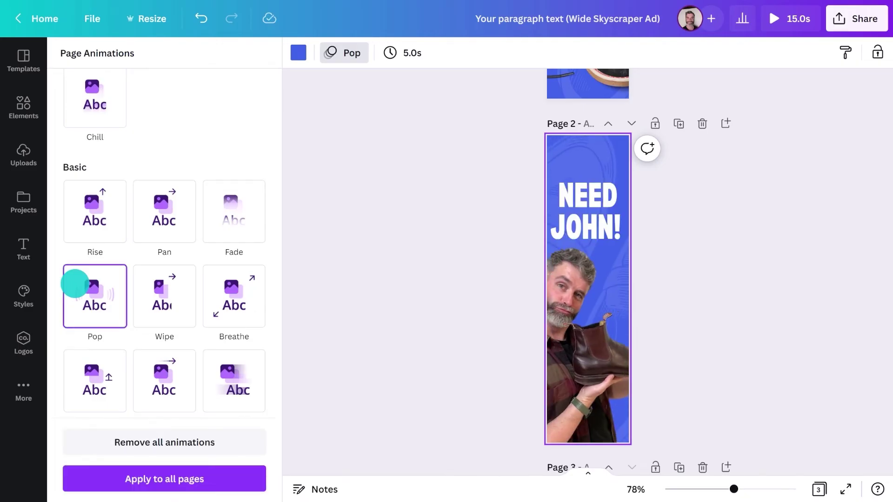
click(339, 329)
Apply the Fun page animation to page 3.
scroll(355, 331, down, 6)
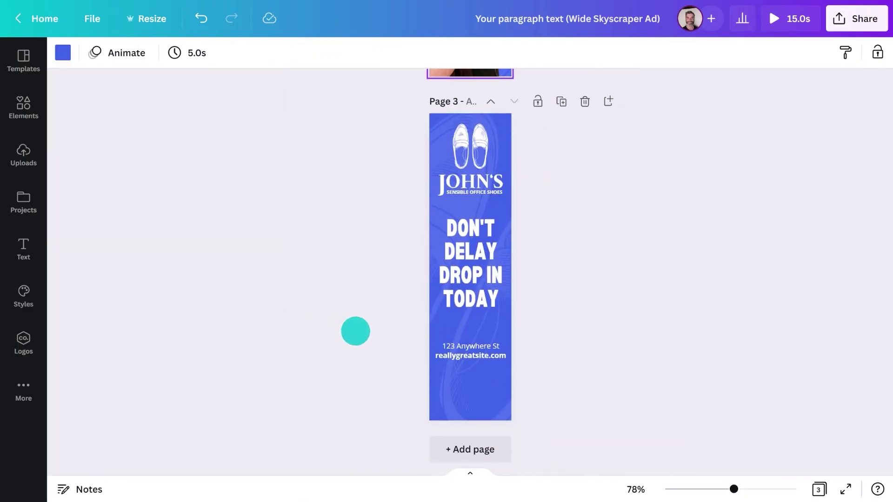
scroll(355, 331, down, 1)
click(505, 113)
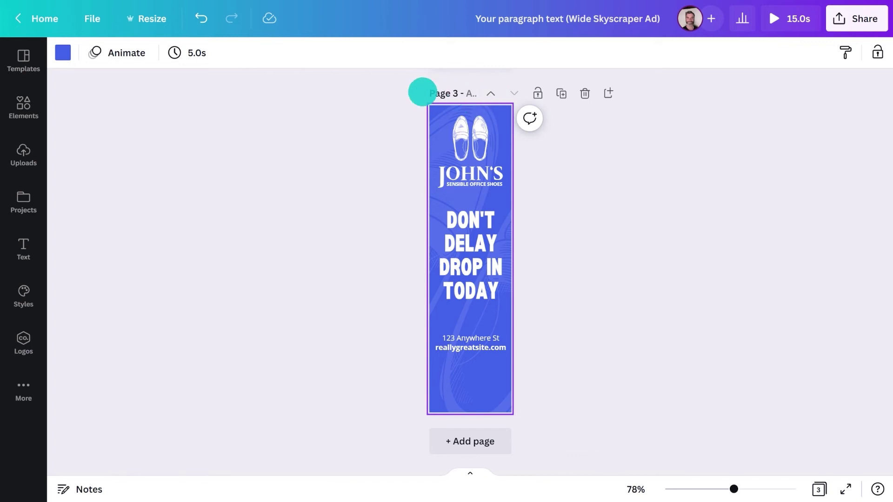
click(138, 53)
click(232, 142)
click(232, 142)
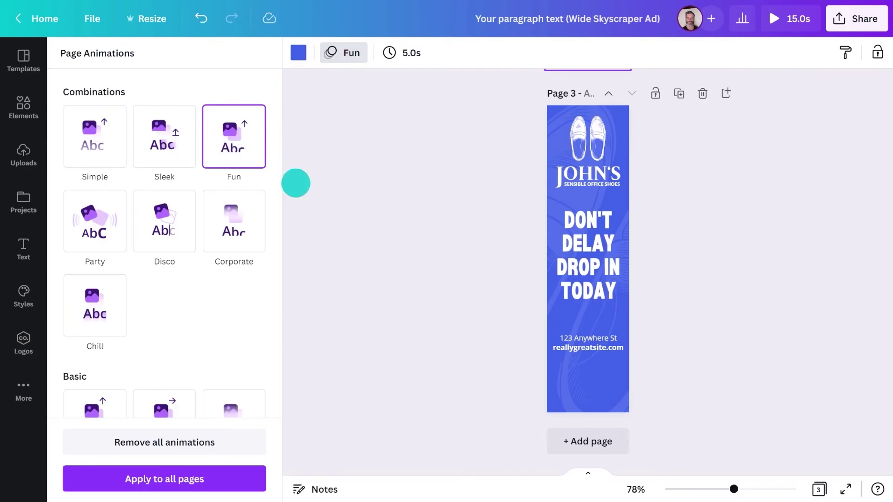
click(395, 243)
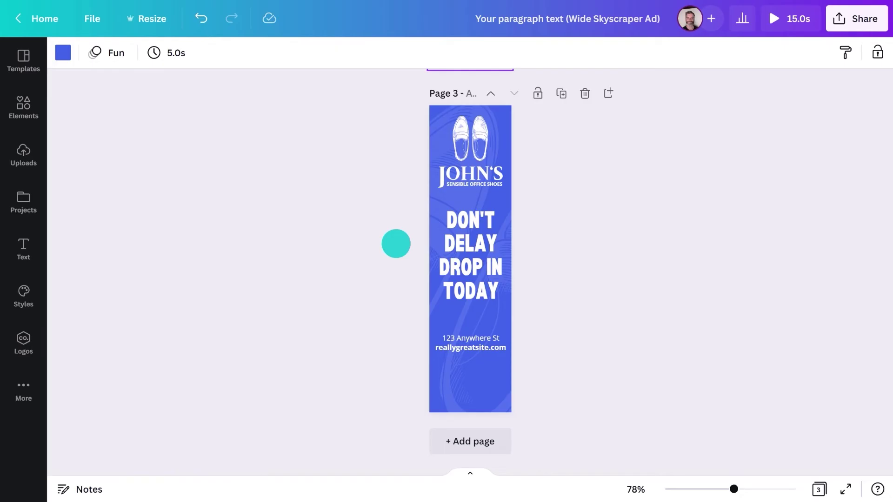
key(ctrl+z)
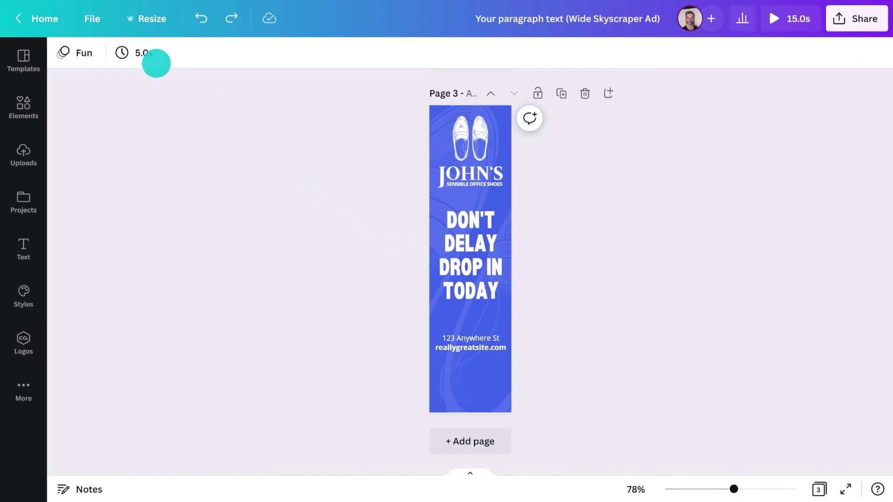
Adjust the page timings, giving page 3 6.0 seconds and pages 2 and 1 2.0 seconds each.
click(148, 56)
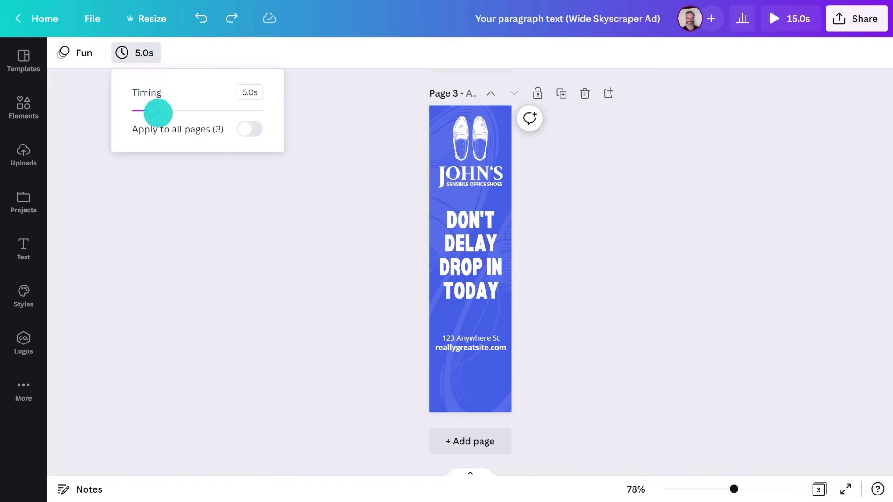
scroll(319, 246, up, 6)
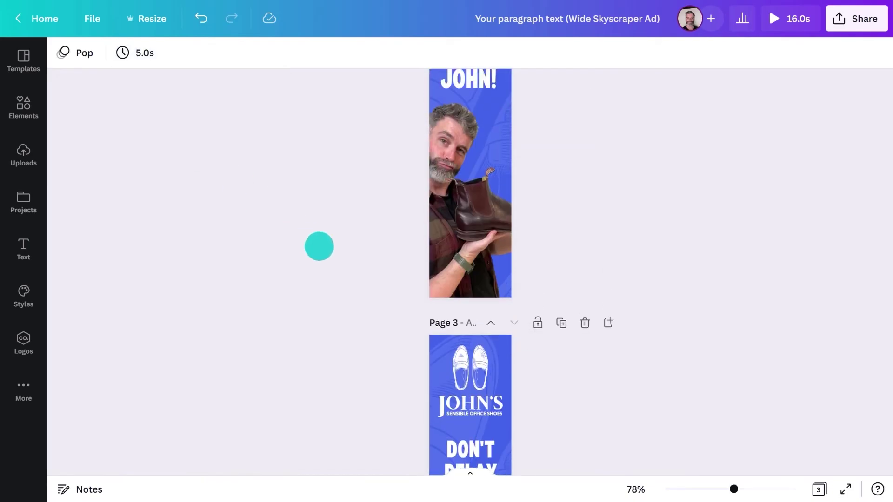
click(139, 53)
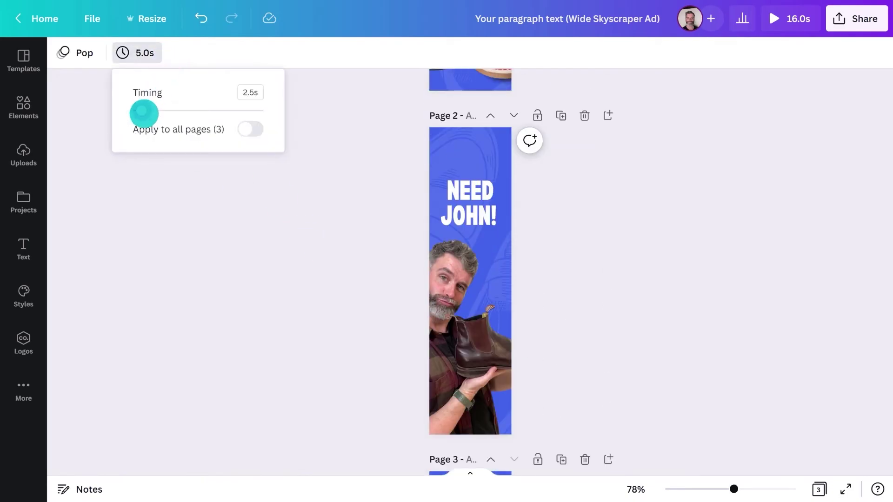
click(327, 189)
scroll(327, 190, up, 6)
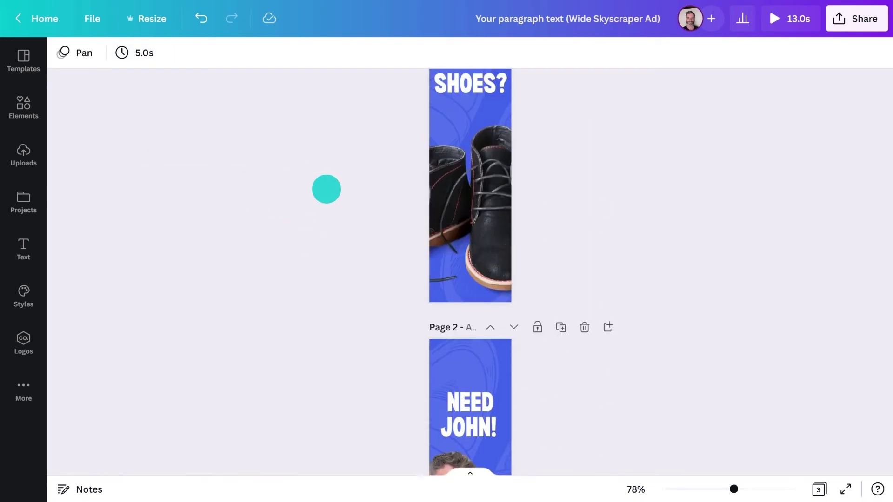
click(137, 54)
drag(144, 111, 149, 111)
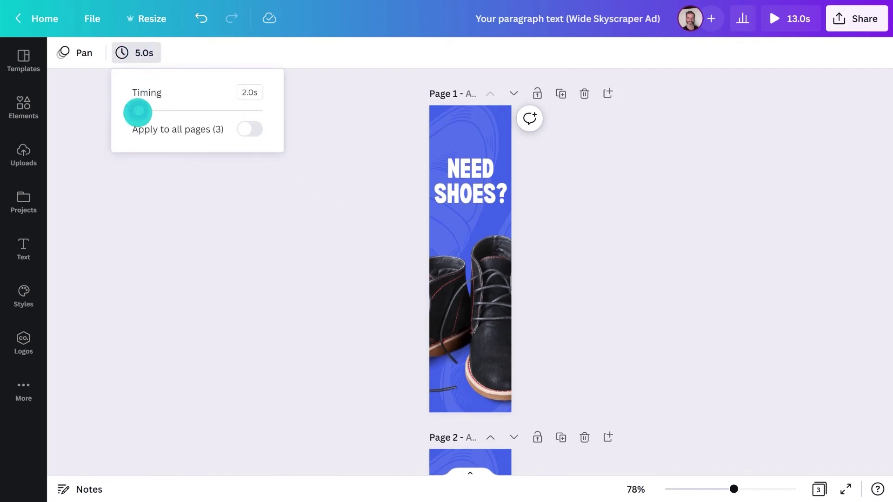
Play a full preview of the three-page animated ad and return to the editor.
click(214, 204)
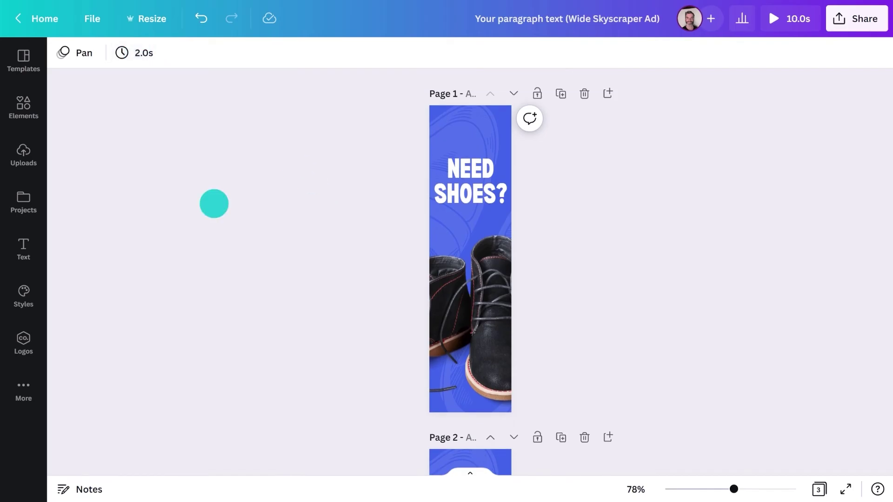
click(775, 19)
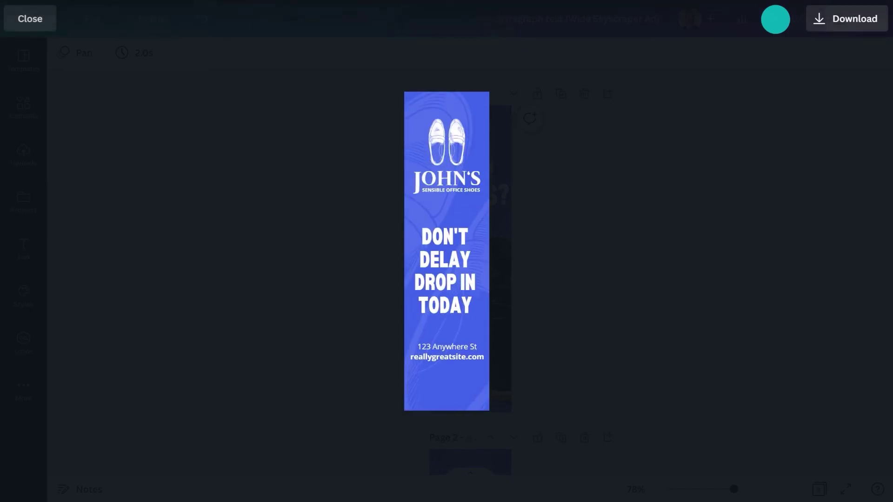
key(Escape)
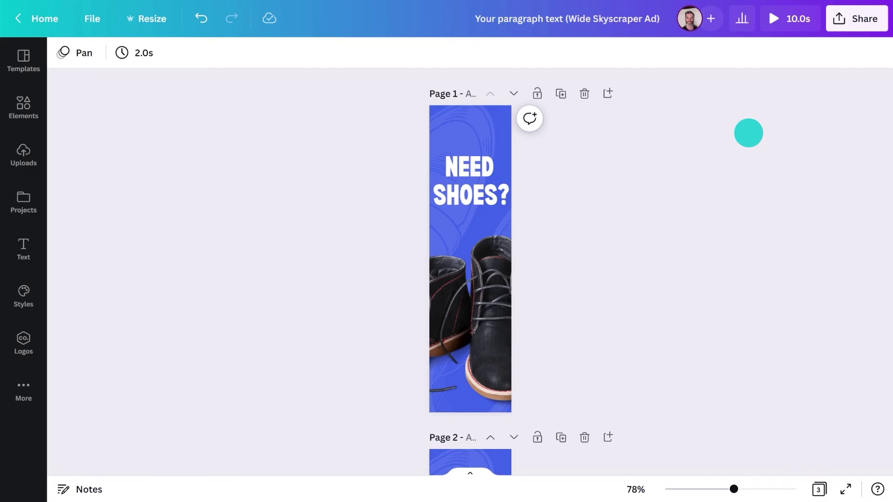
Download all three pages of the Wide Skyscraper ad as a GIF.
click(865, 10)
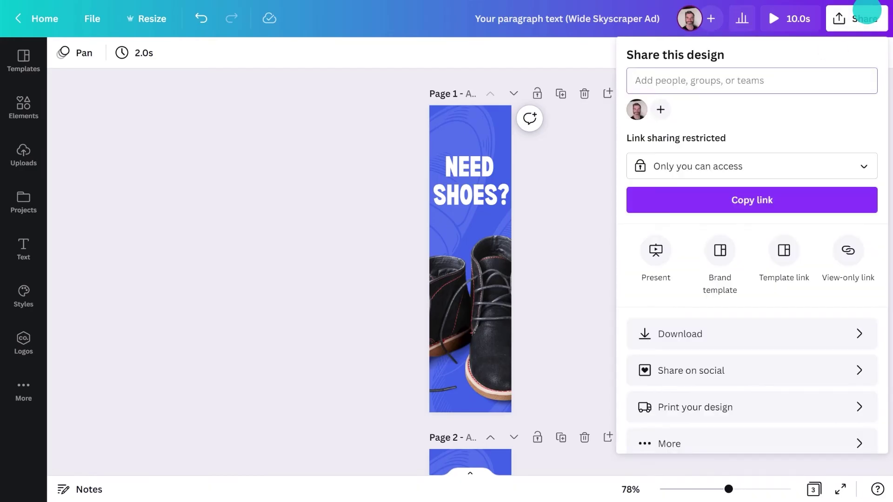
click(787, 335)
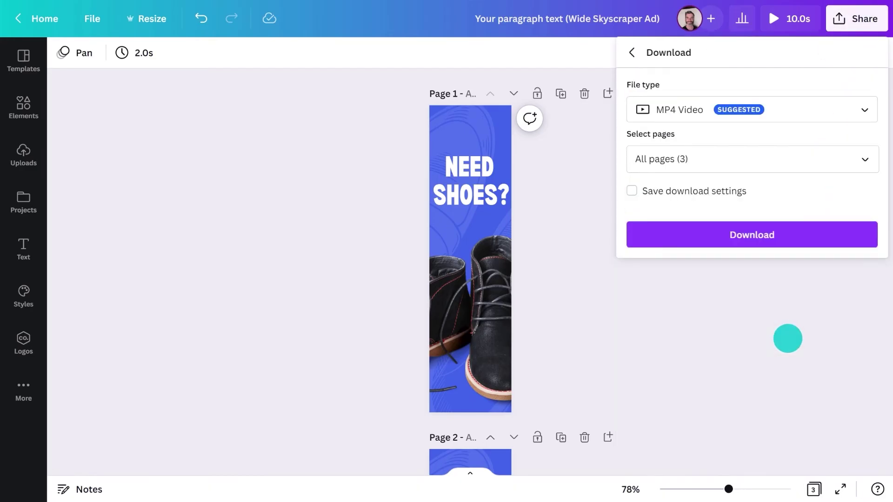
click(813, 110)
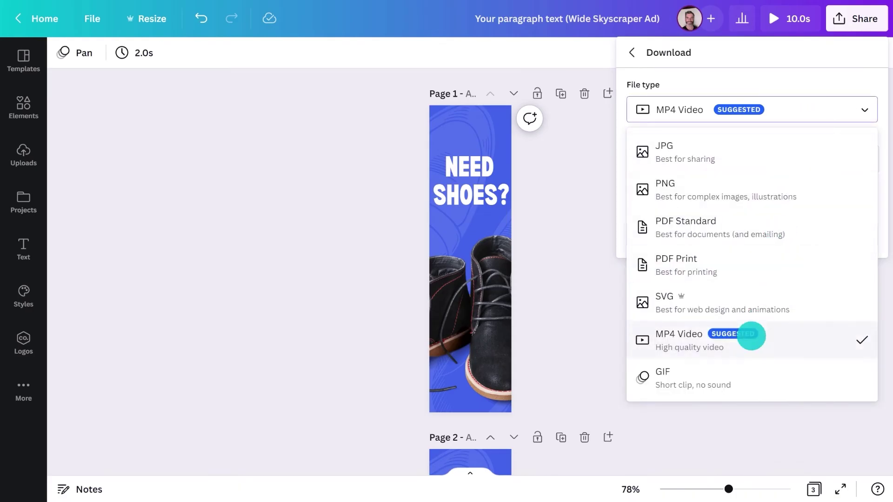
click(740, 371)
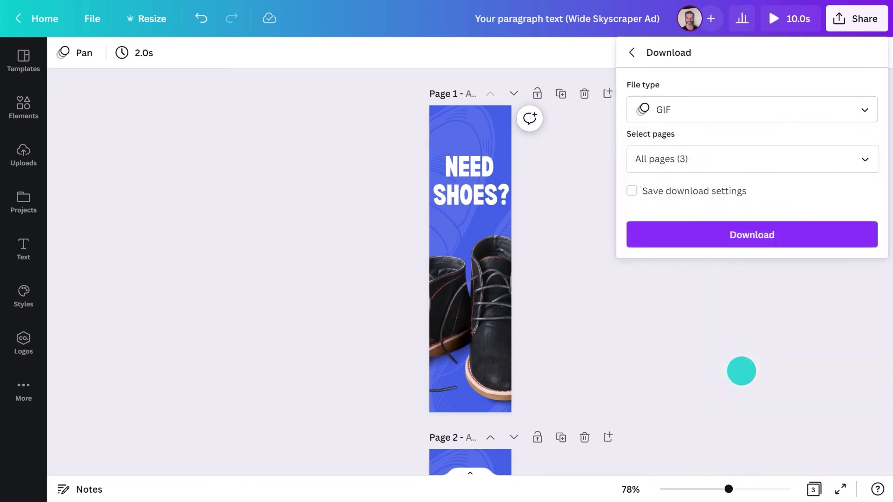
click(757, 239)
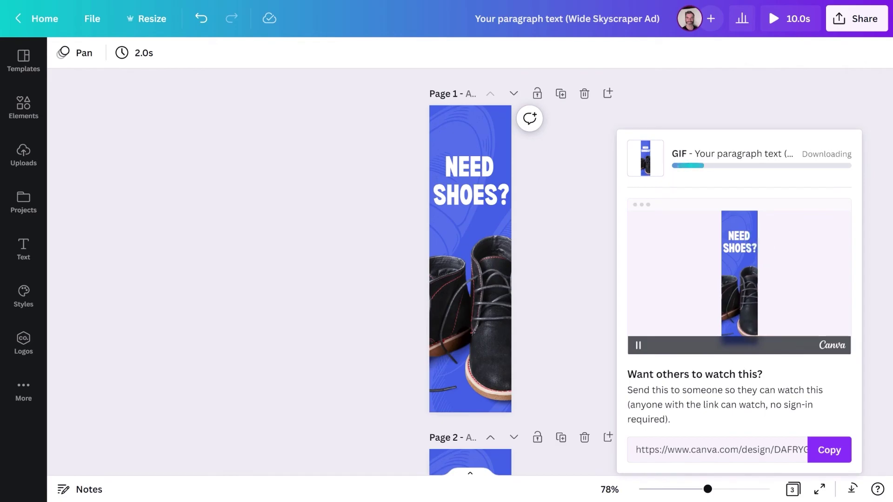